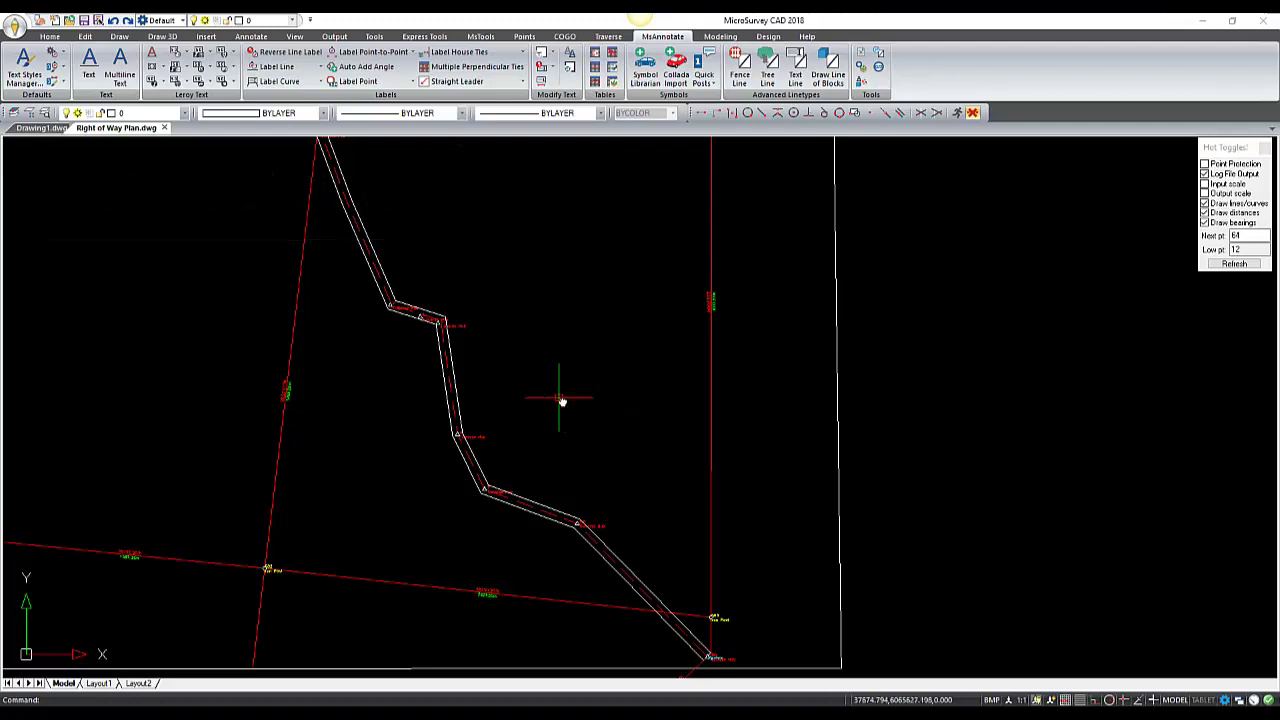
Step: Examine the right-of-way corridor toward its northern end and review the polyline computations for its boundary
middle_drag(438, 245, 501, 366)
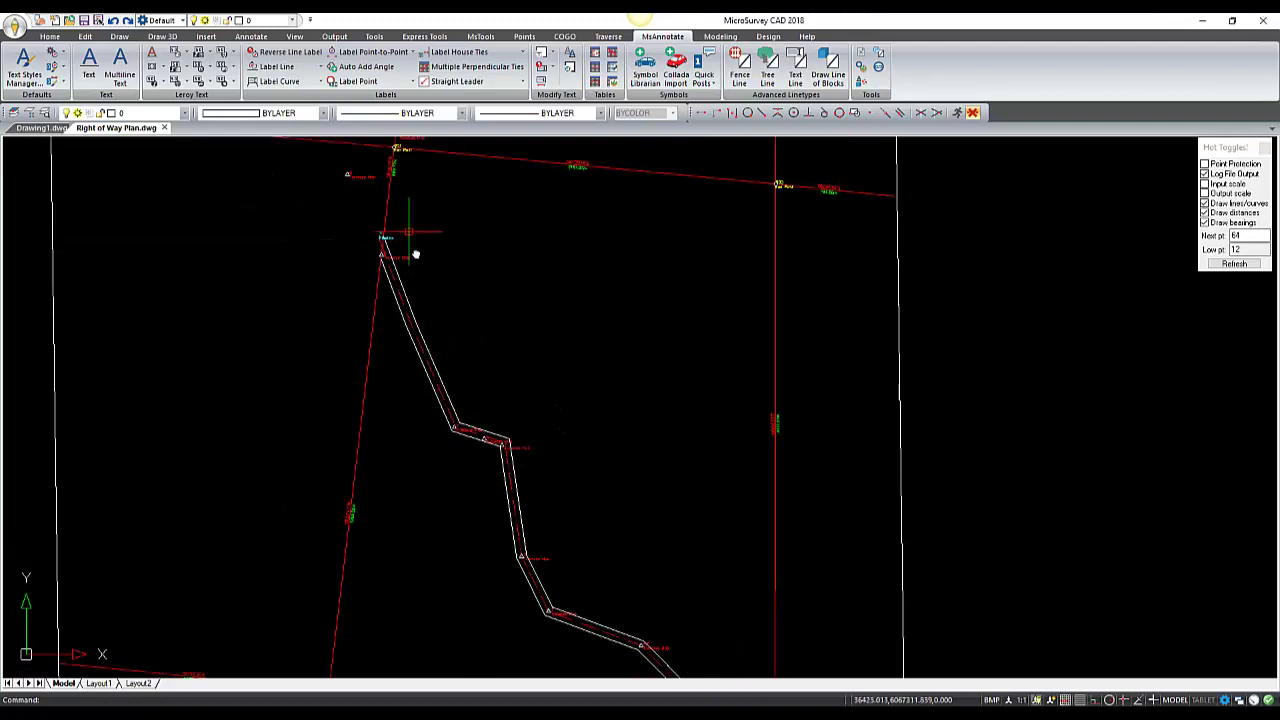
middle_drag(435, 293, 455, 330)
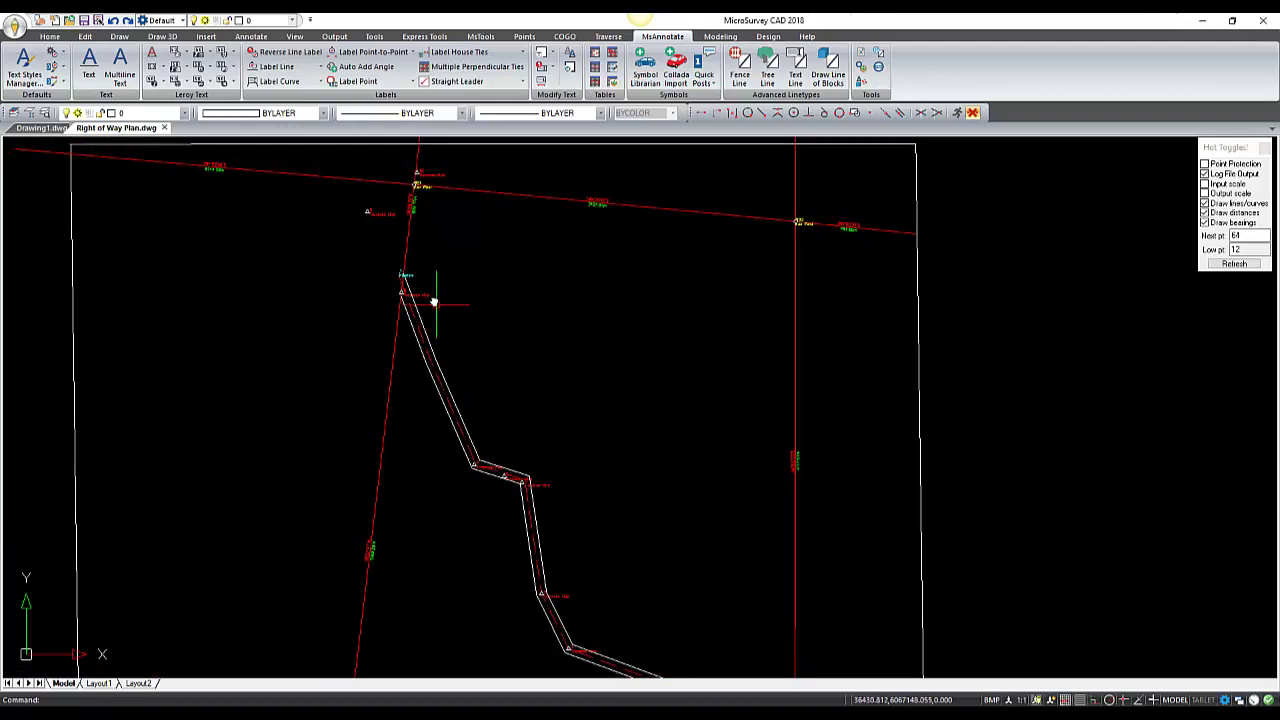
scroll(423, 312, up, 5)
scroll(371, 251, up, 1)
scroll(463, 326, down, 1)
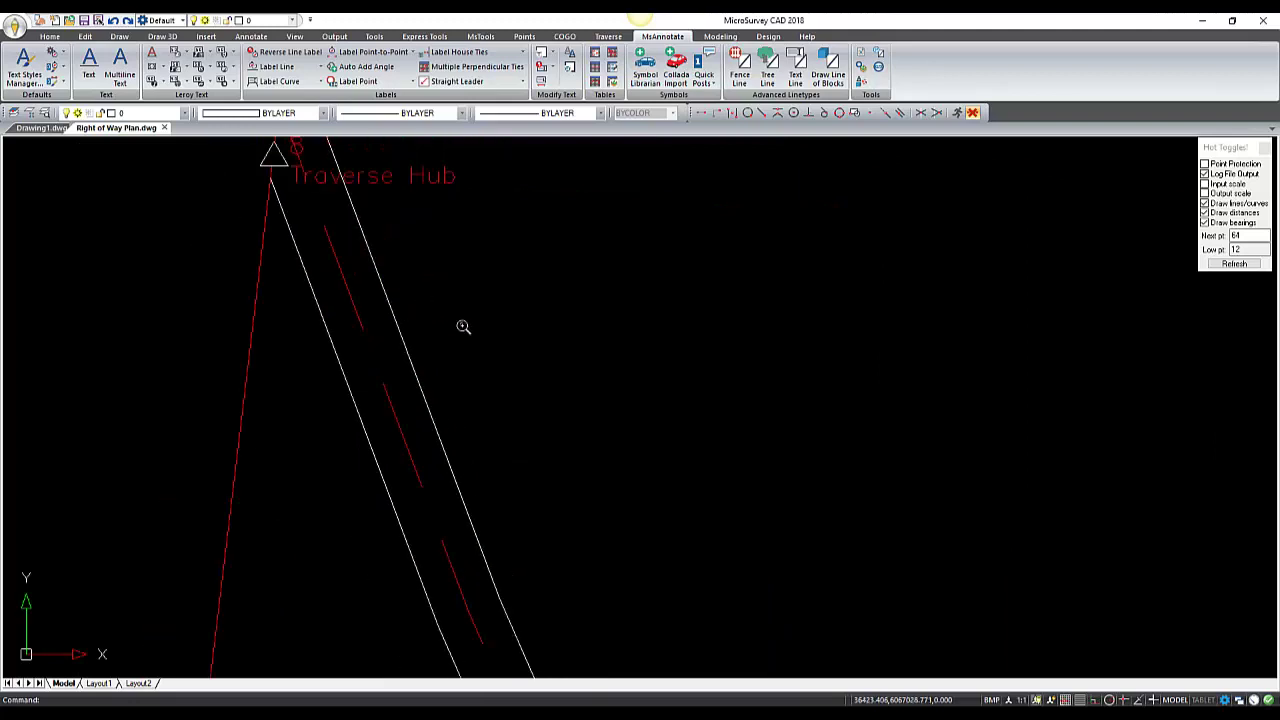
scroll(370, 226, down, 3)
scroll(454, 357, up, 1)
scroll(434, 329, down, 1)
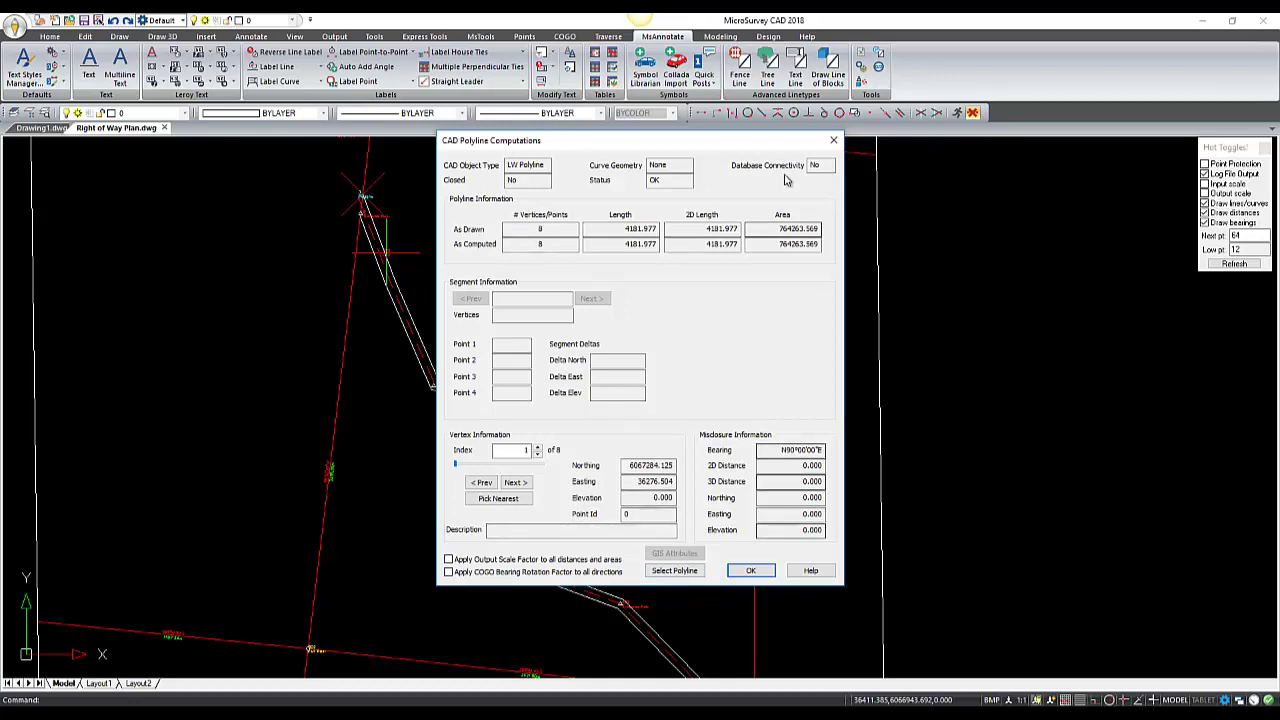
click(751, 571)
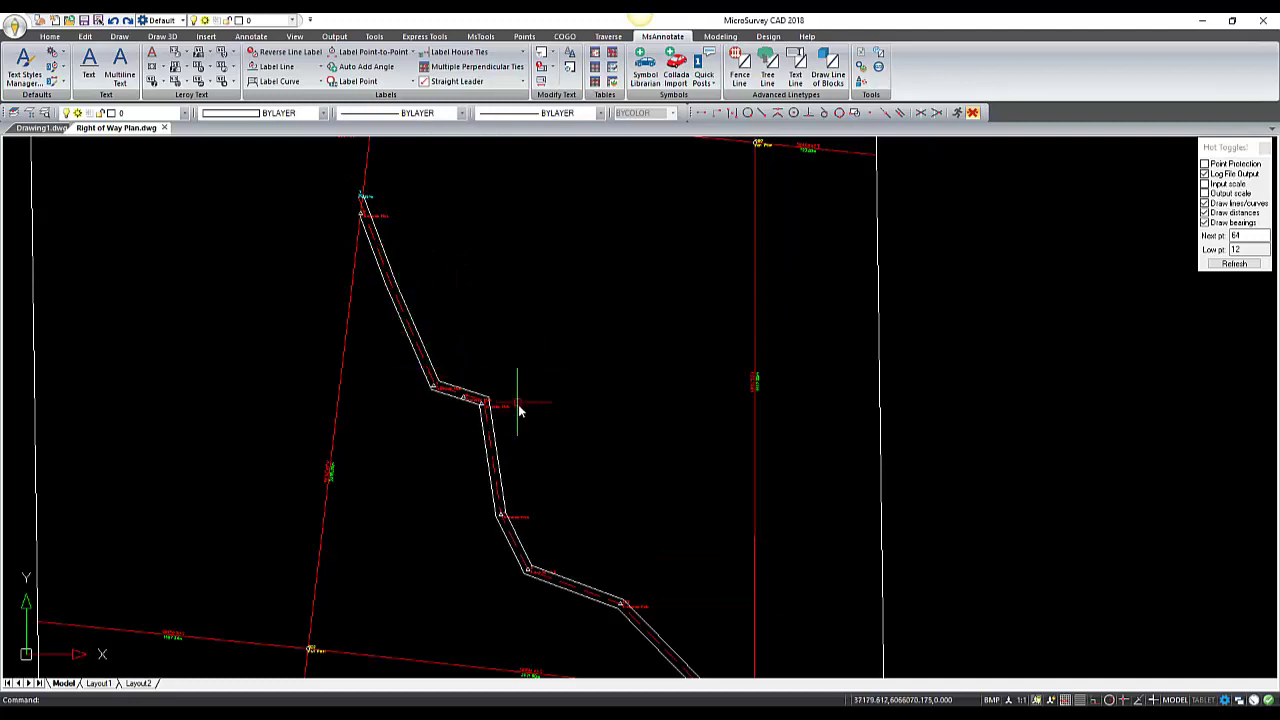
Step: Label every segment of the right-of-way's eastern boundary polyline with Auto Bearing/Distance, placing the bearings on the outer side
scroll(489, 300, down, 3)
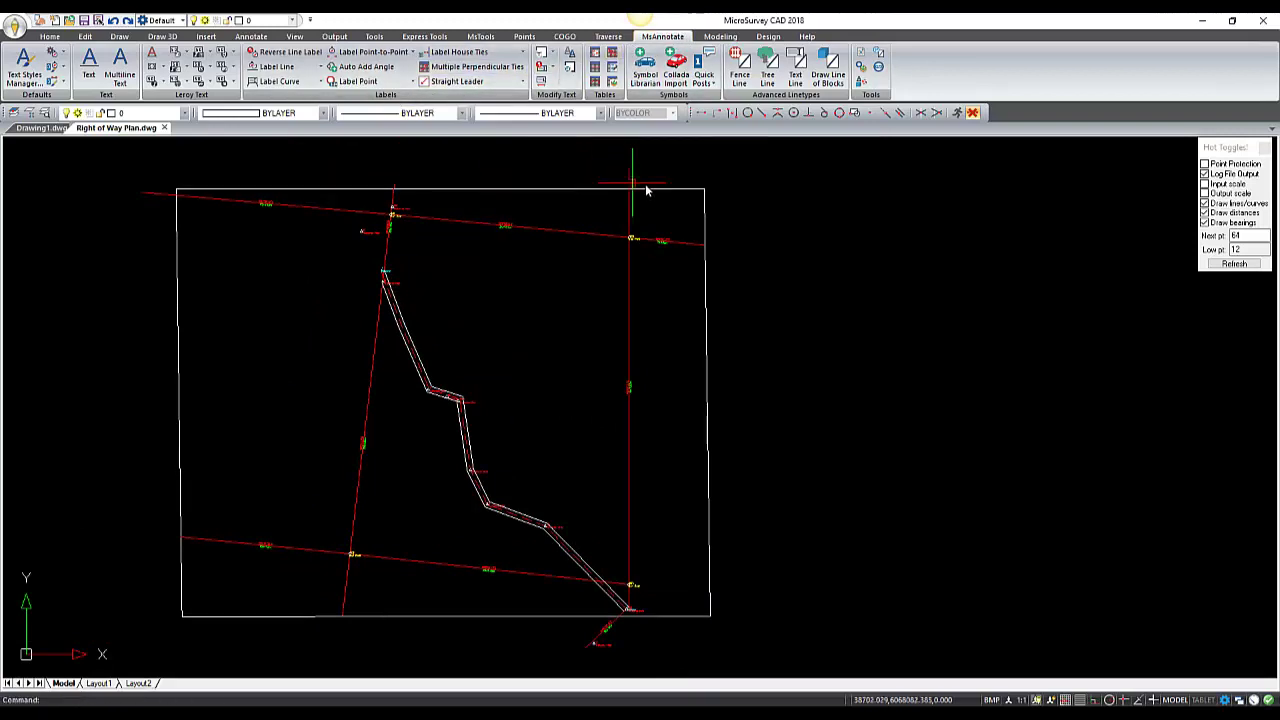
click(319, 67)
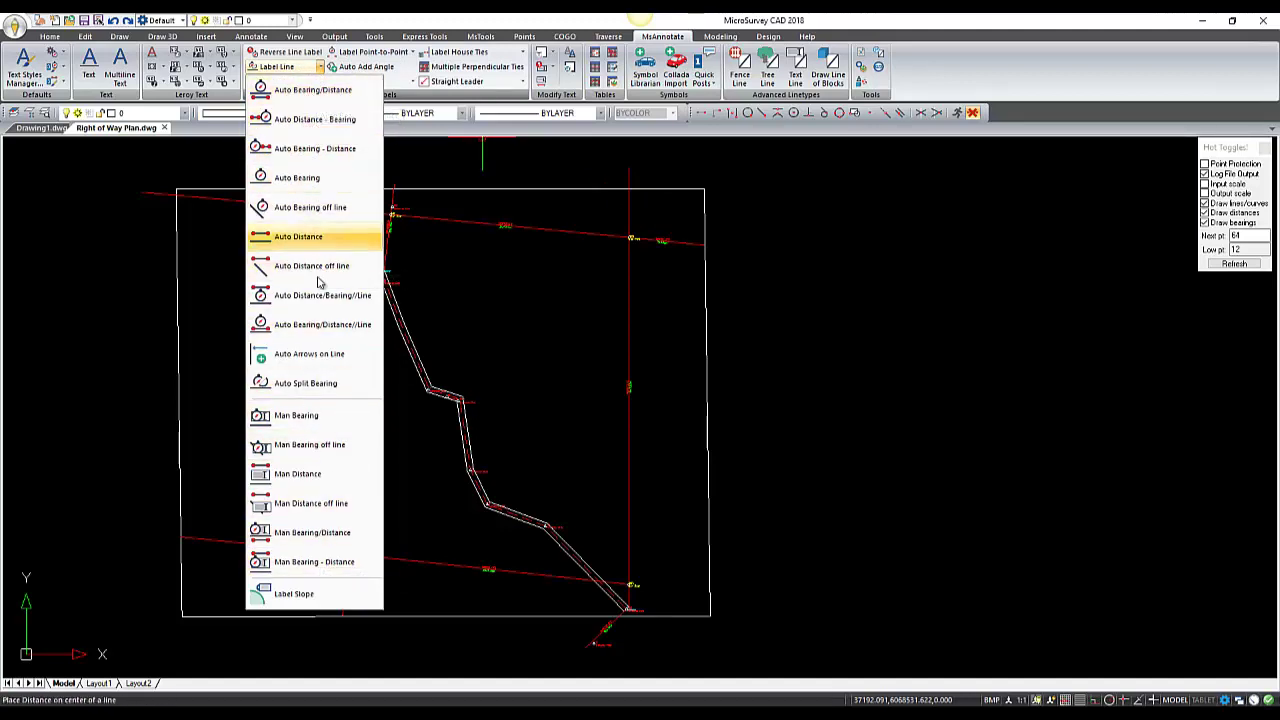
click(284, 91)
scroll(410, 318, up, 4)
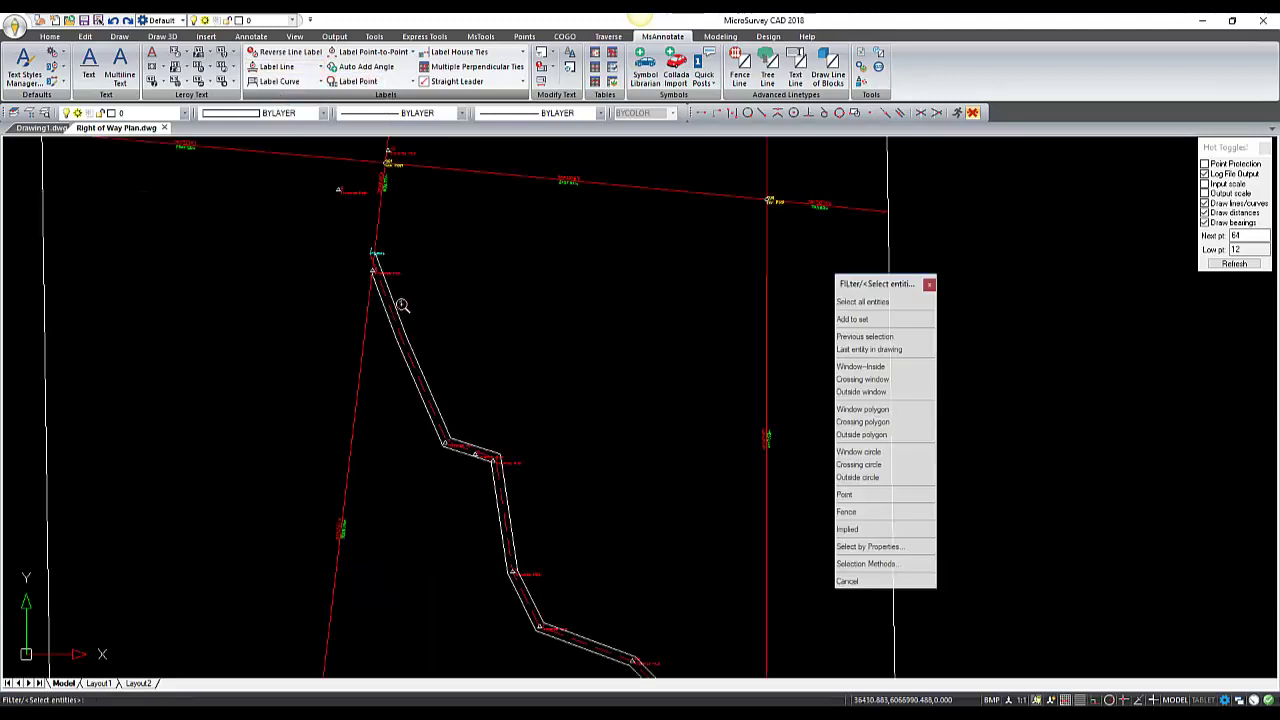
scroll(415, 320, up, 2)
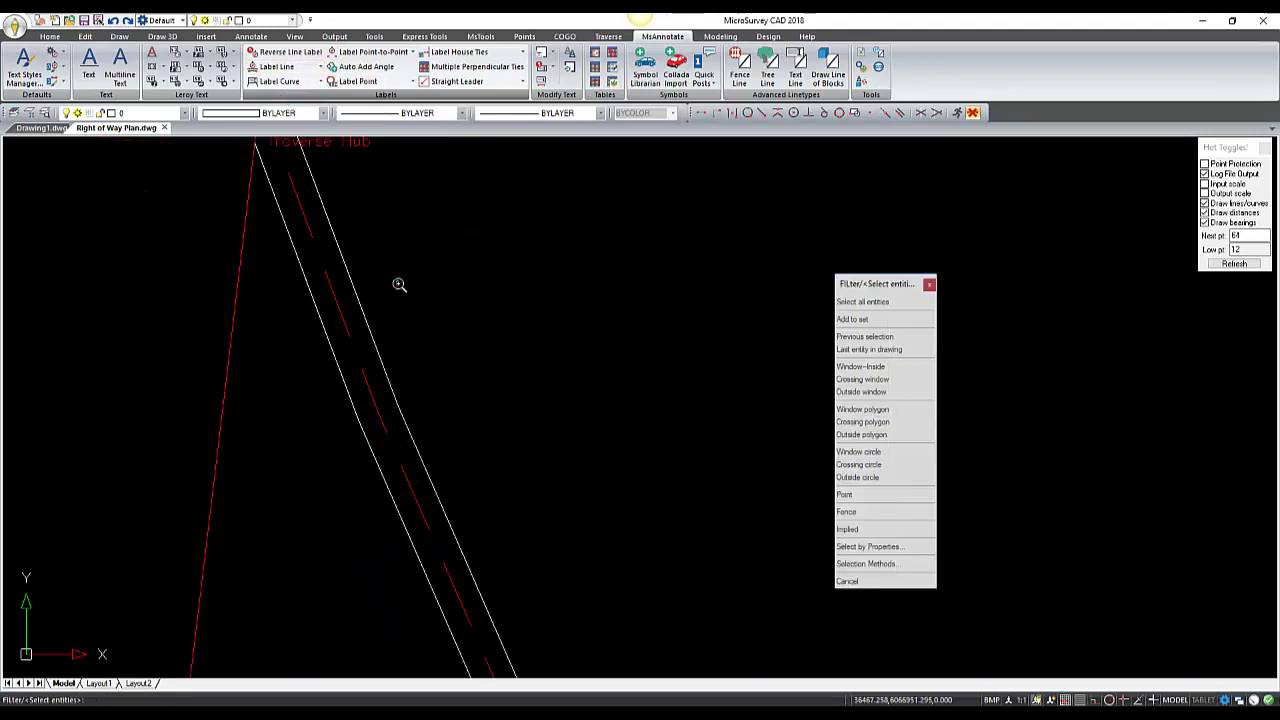
click(332, 227)
scroll(433, 287, down, 4)
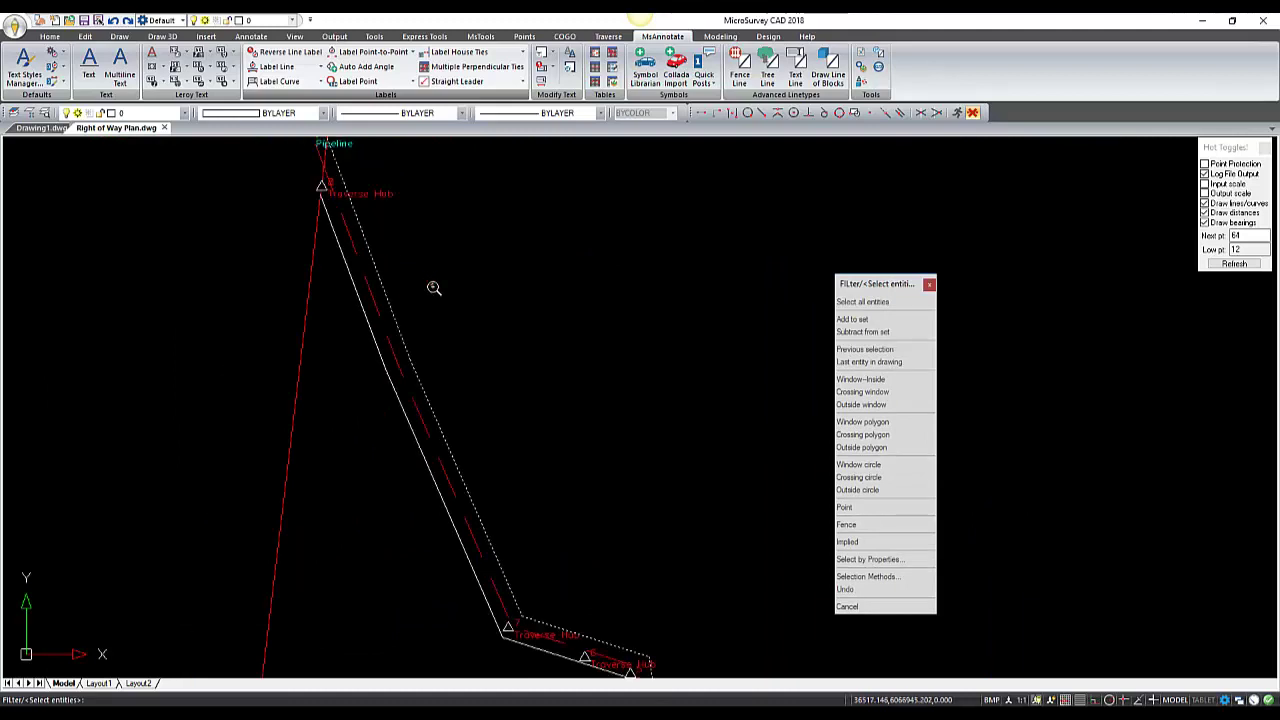
key(Return)
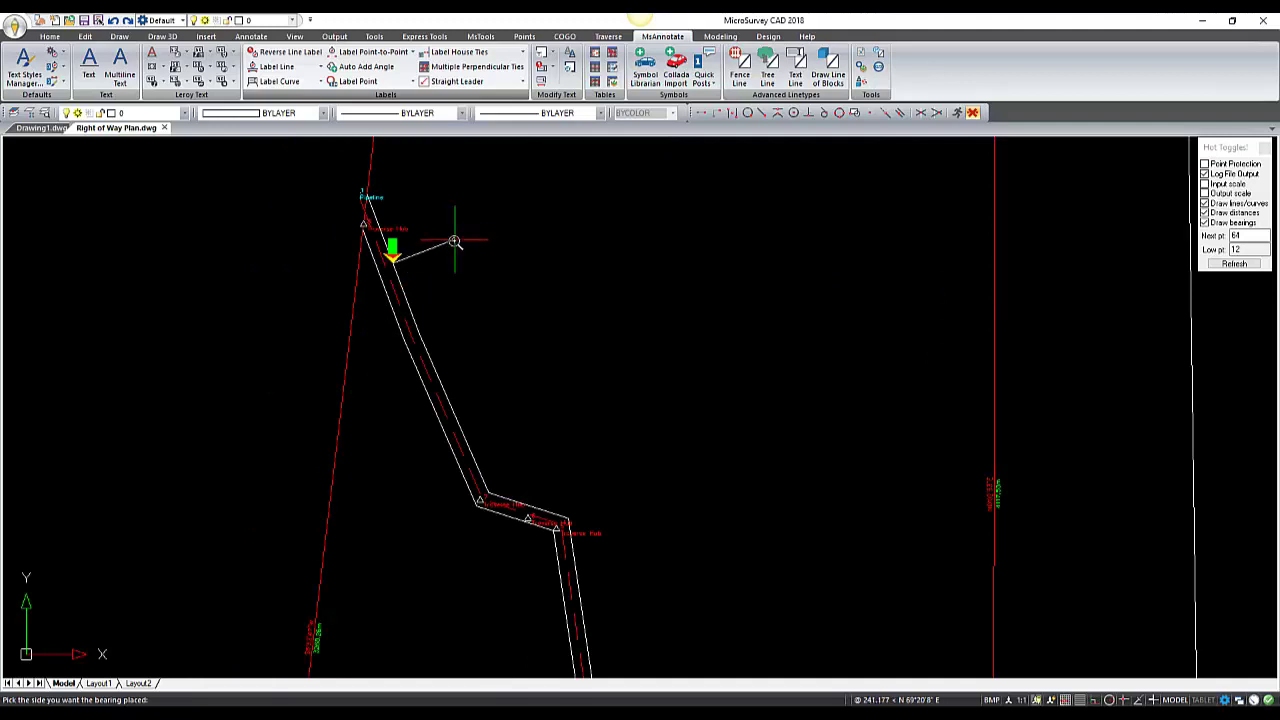
scroll(457, 243, up, 4)
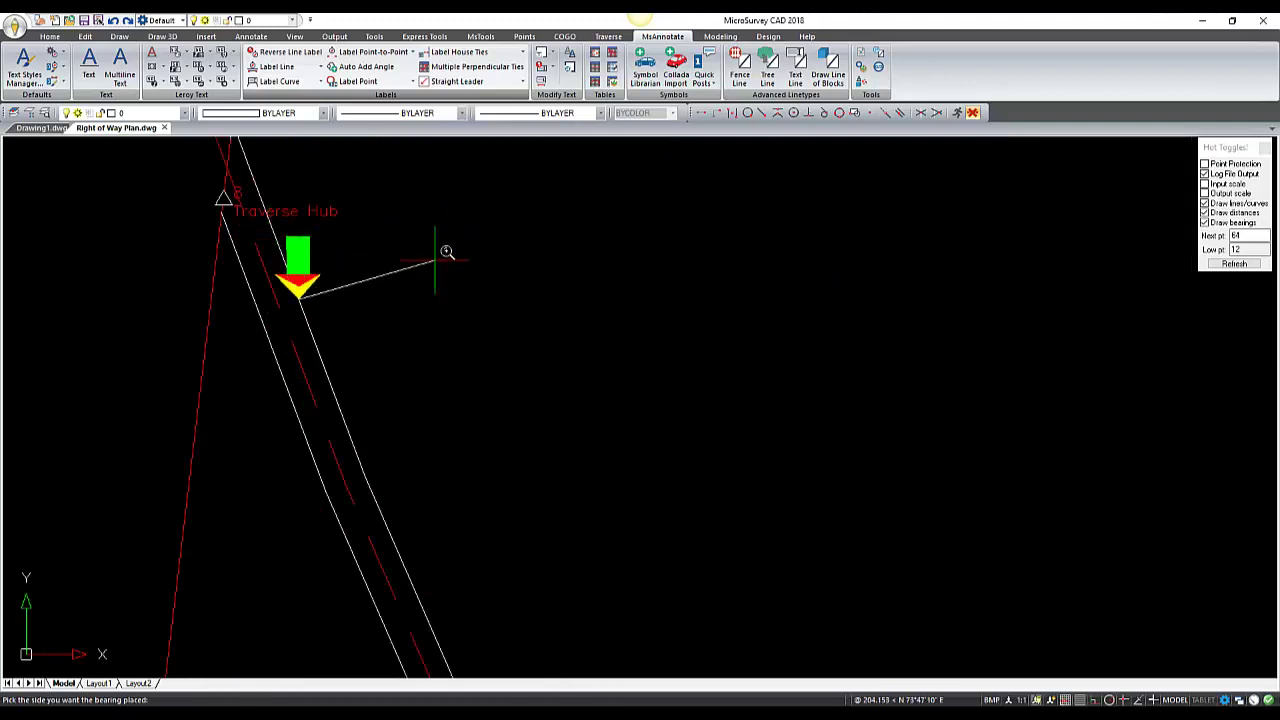
click(440, 248)
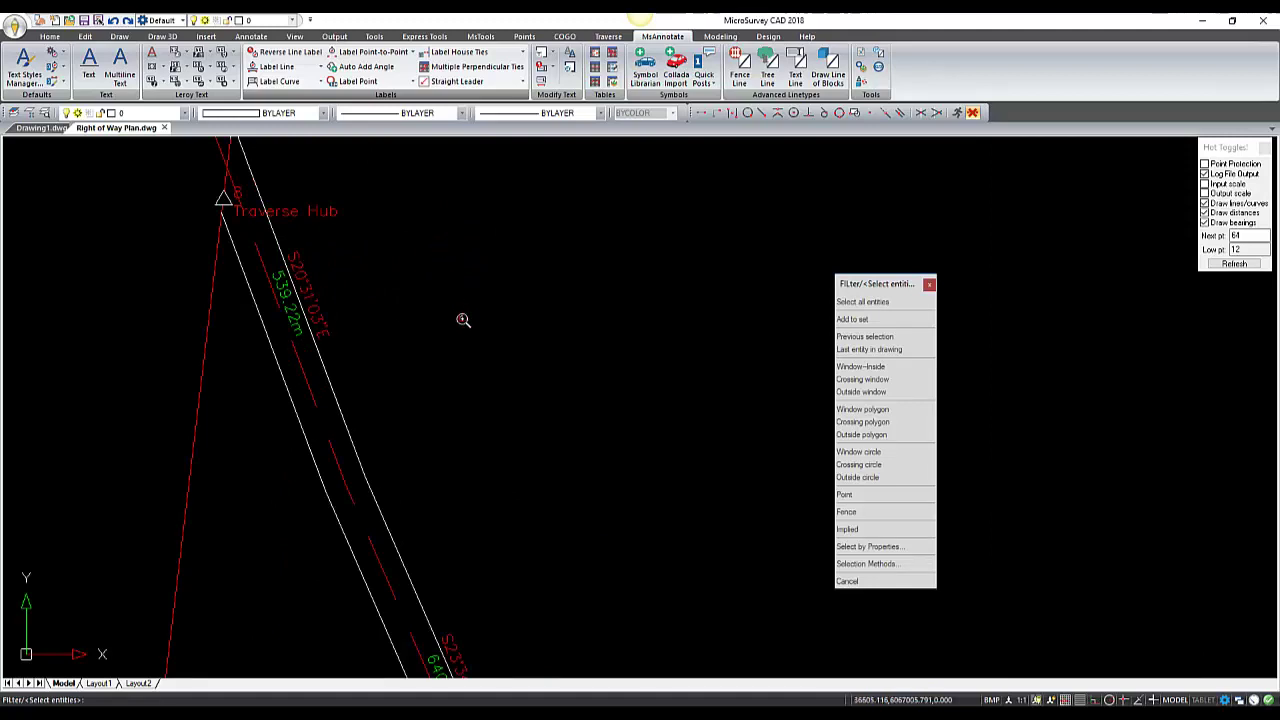
scroll(463, 320, down, 2)
scroll(483, 373, down, 2)
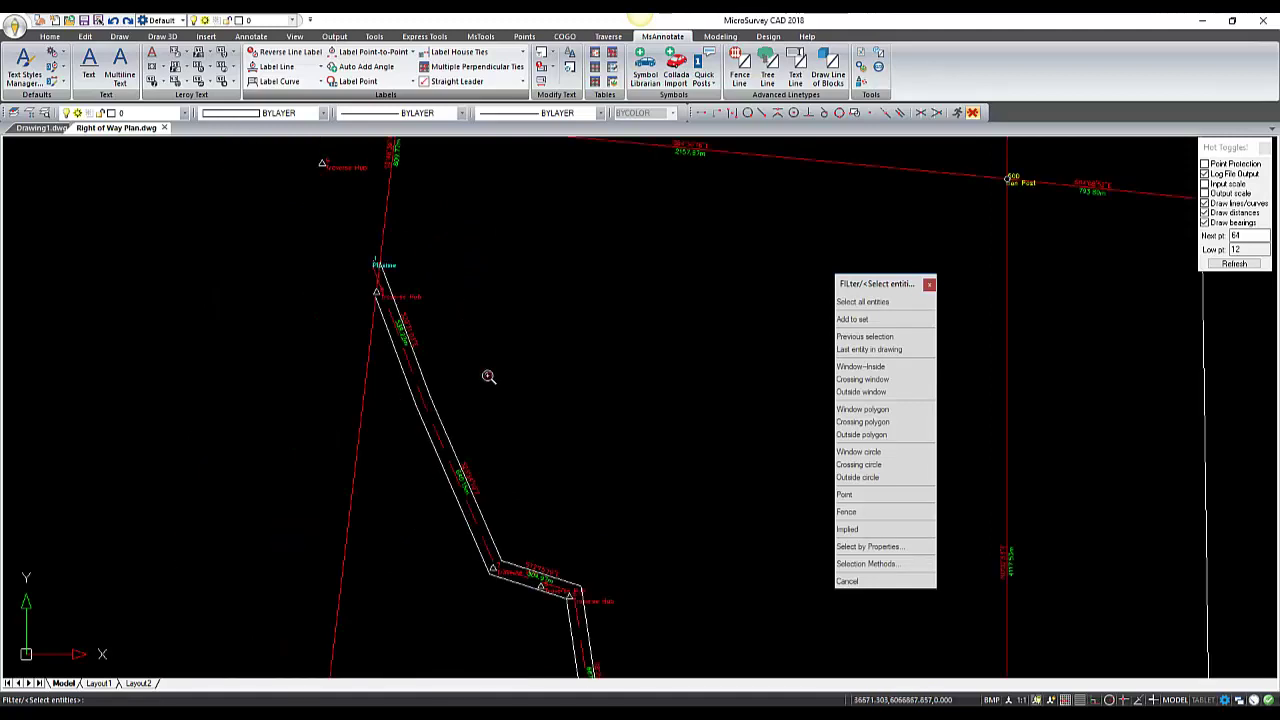
key(Escape)
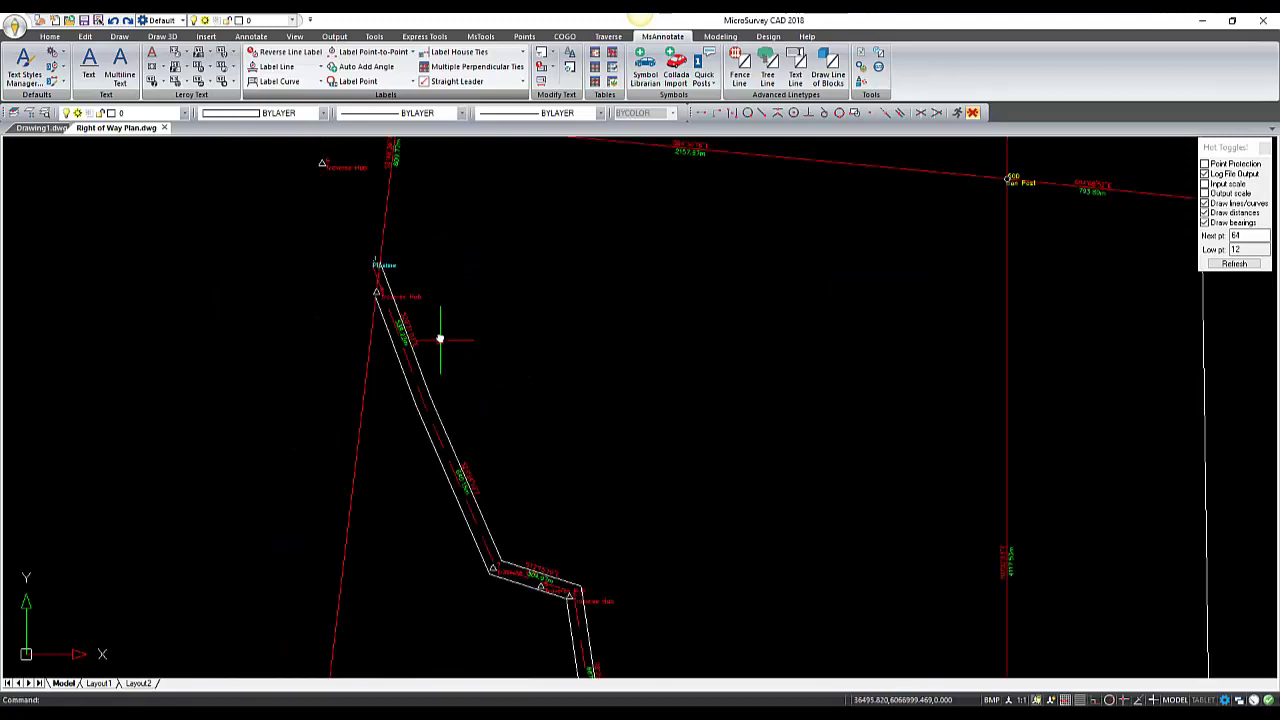
Step: Examine the bearing and distance labels along the right-of-way's eastern boundary from the northern Pipeline point to the southern Traverse Hub
middle_drag(443, 337, 427, 296)
scroll(400, 287, up, 4)
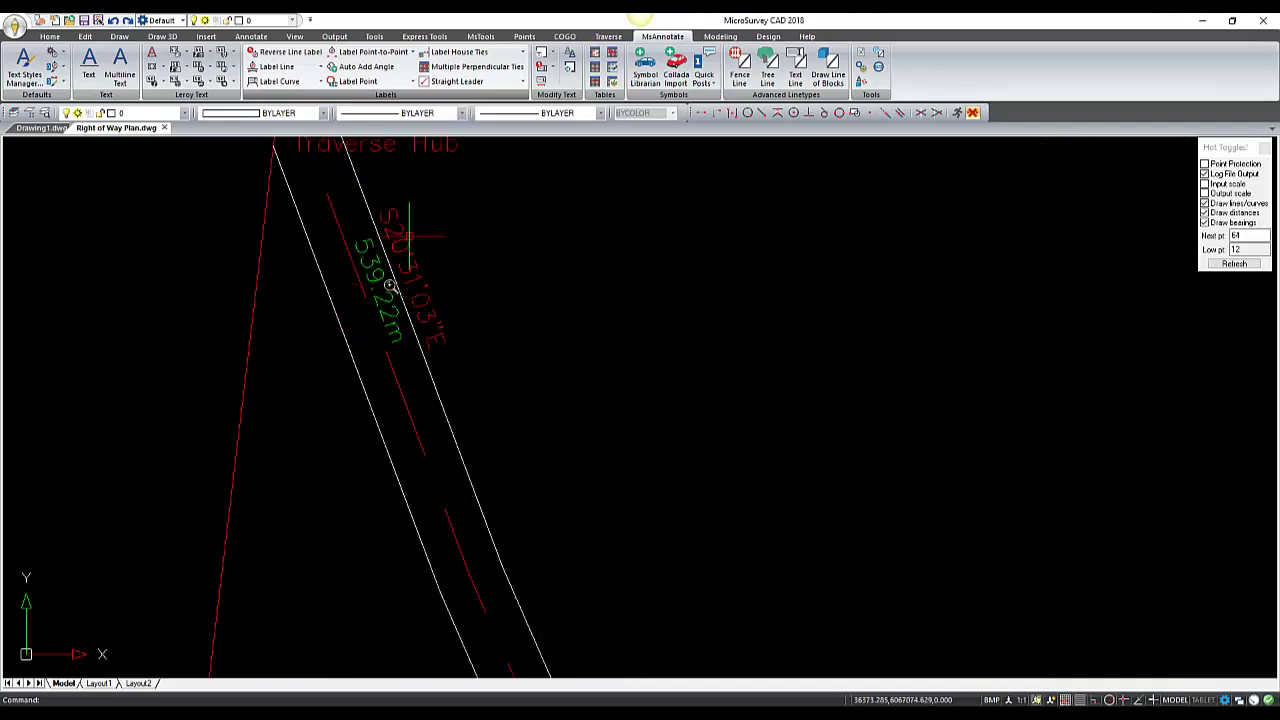
scroll(548, 479, down, 4)
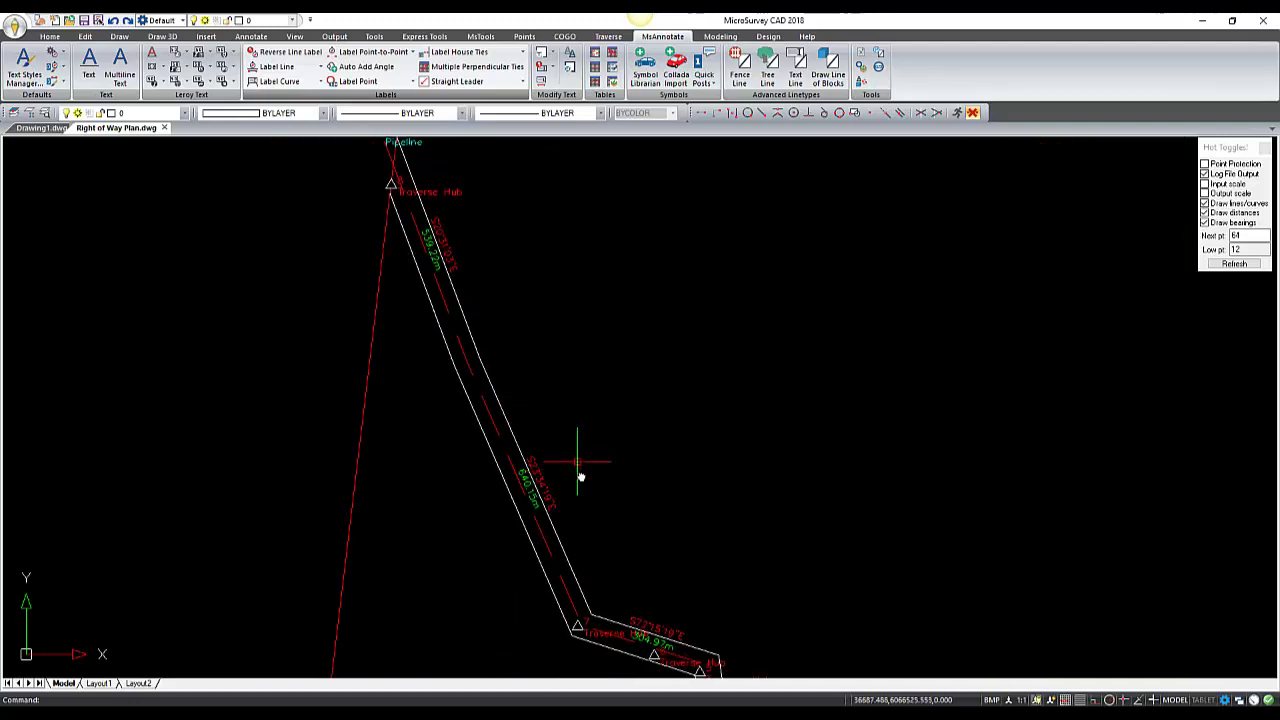
middle_drag(618, 552, 457, 380)
scroll(461, 380, down, 2)
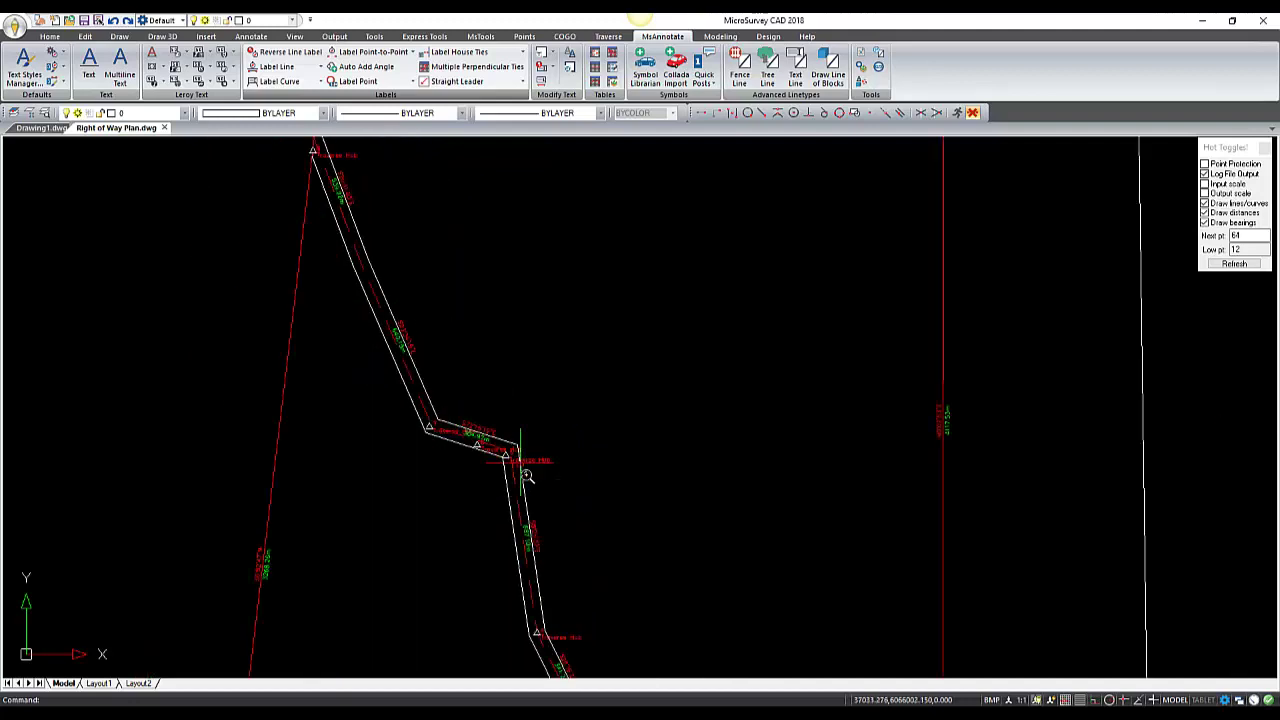
middle_drag(555, 512, 508, 341)
middle_drag(692, 601, 600, 466)
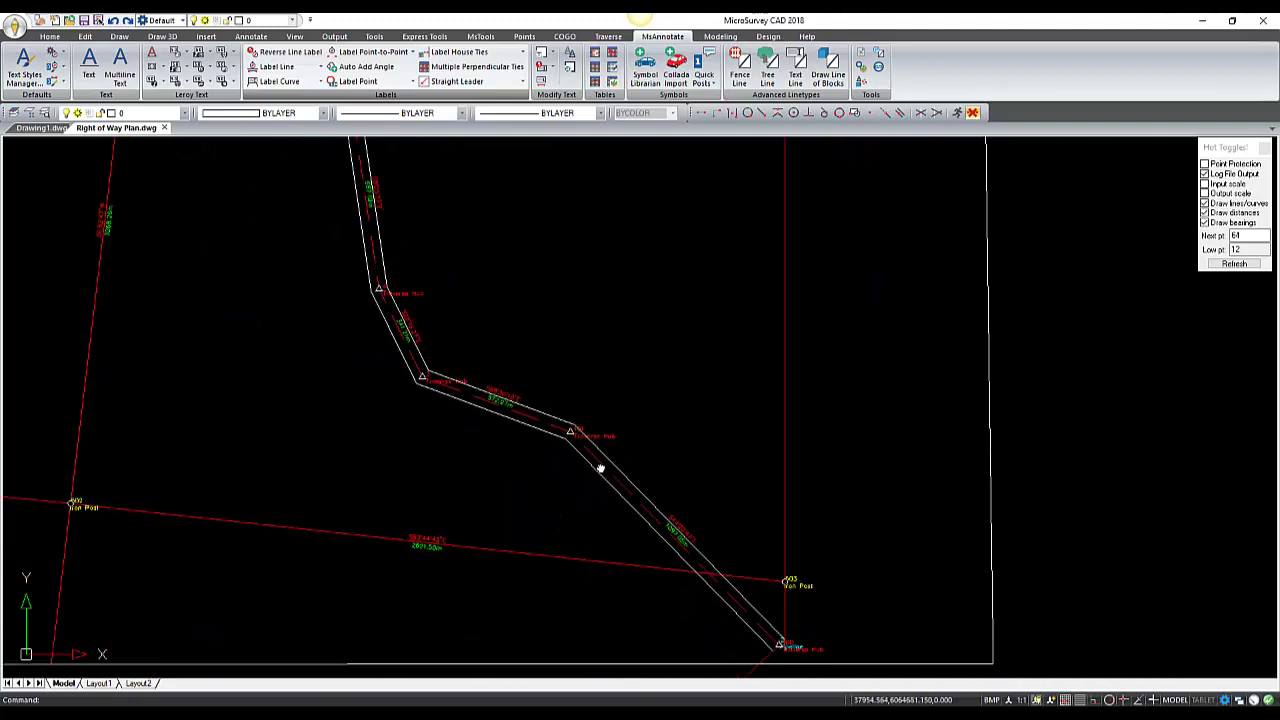
scroll(657, 491, up, 4)
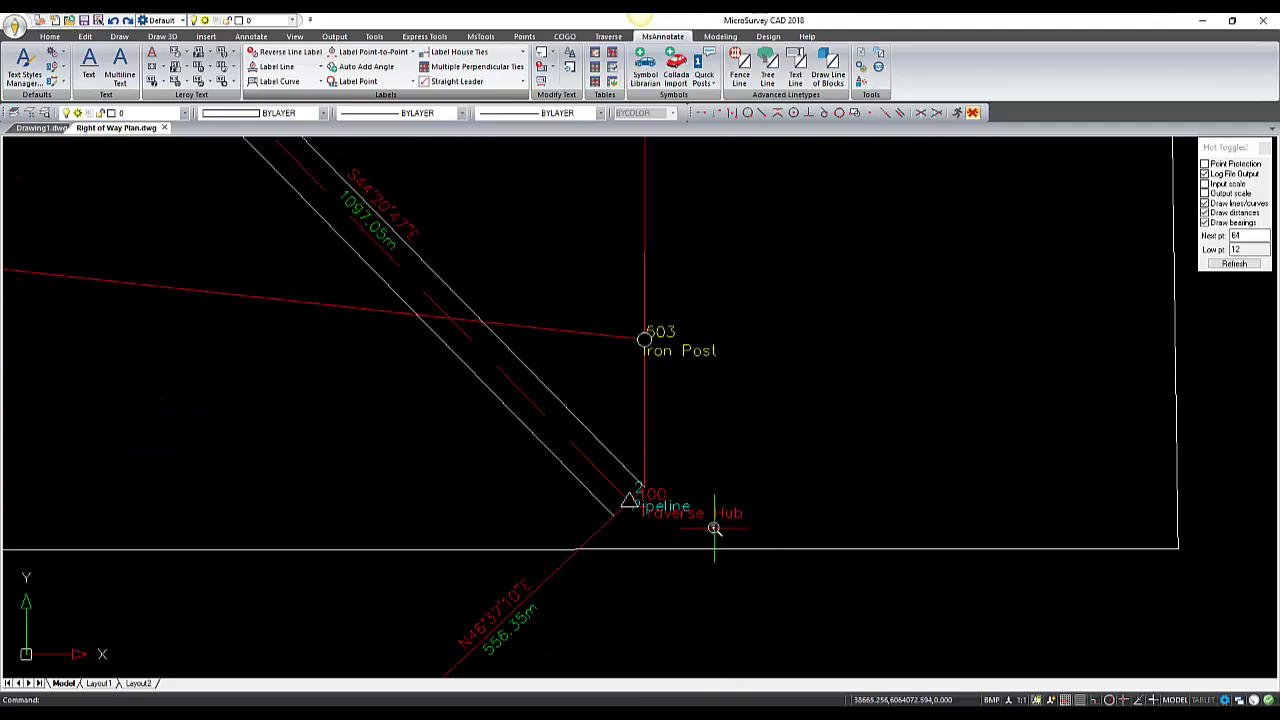
scroll(738, 485, up, 2)
scroll(478, 333, down, 2)
middle_drag(410, 293, 449, 437)
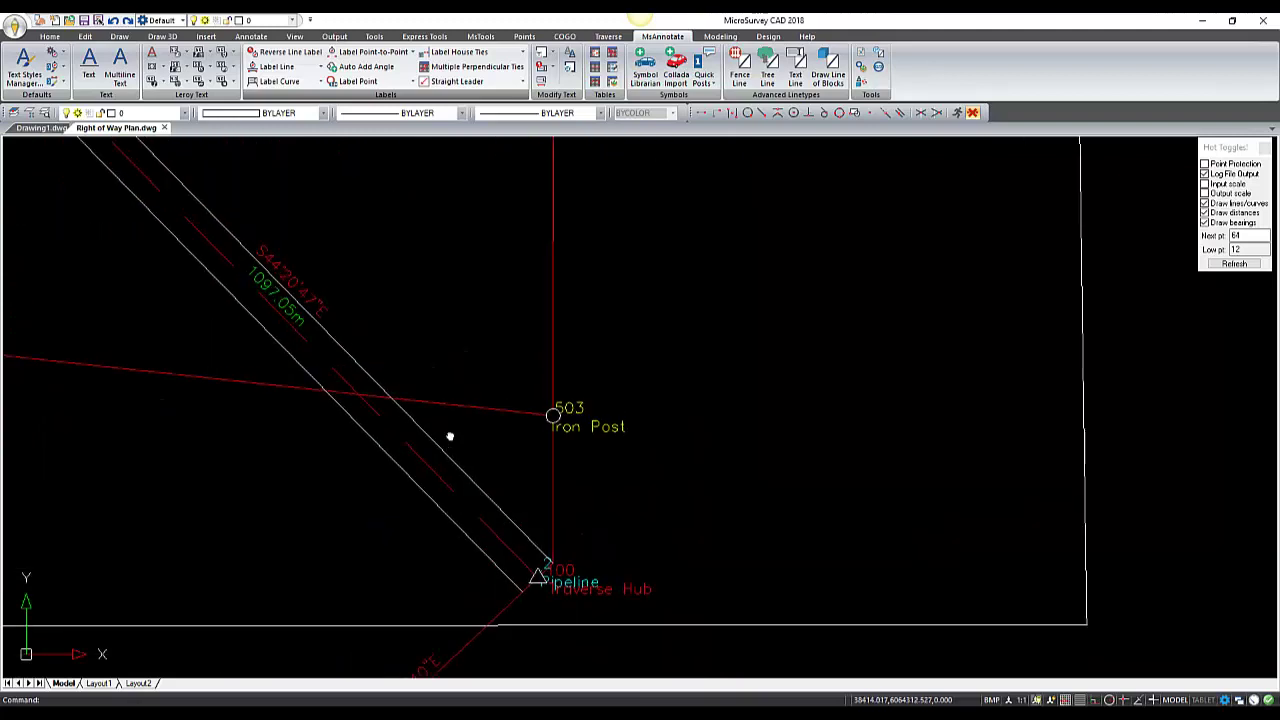
middle_drag(197, 145, 315, 280)
scroll(343, 317, down, 6)
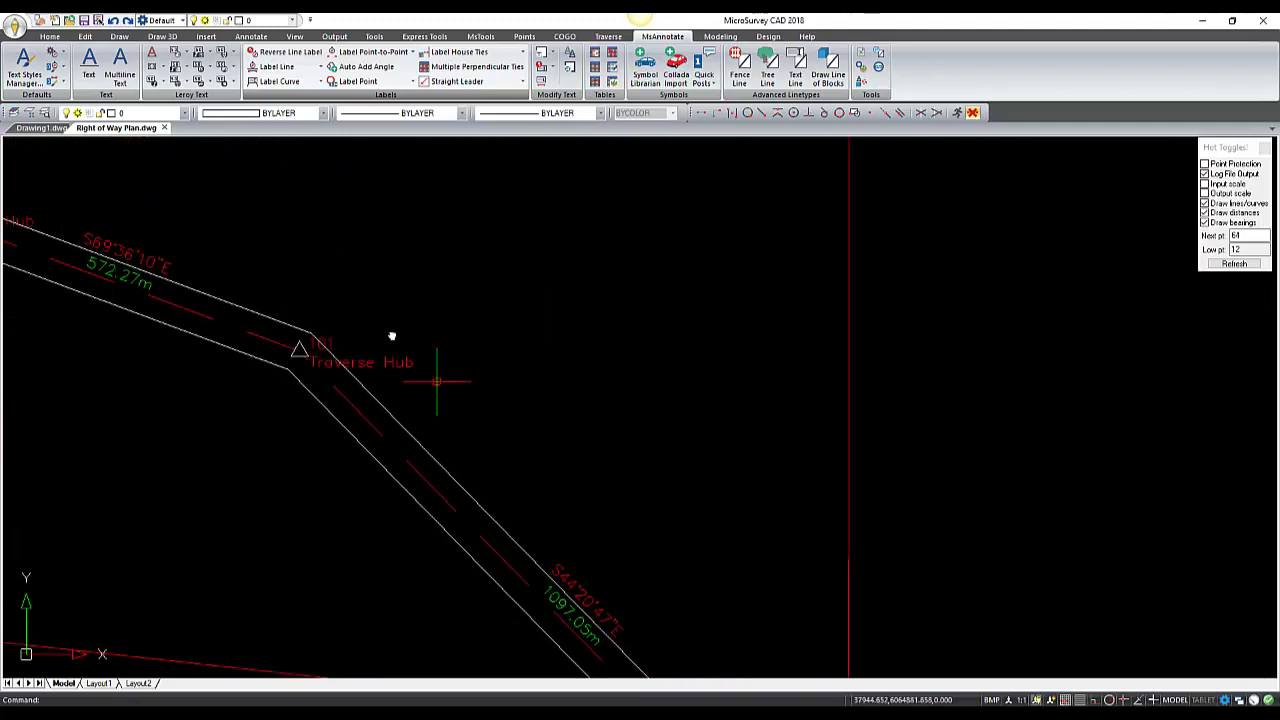
Step: Inspect the unlabelled western boundary of the right-of-way from its northern Traverse Hub down to the first bends
scroll(394, 380, up, 1)
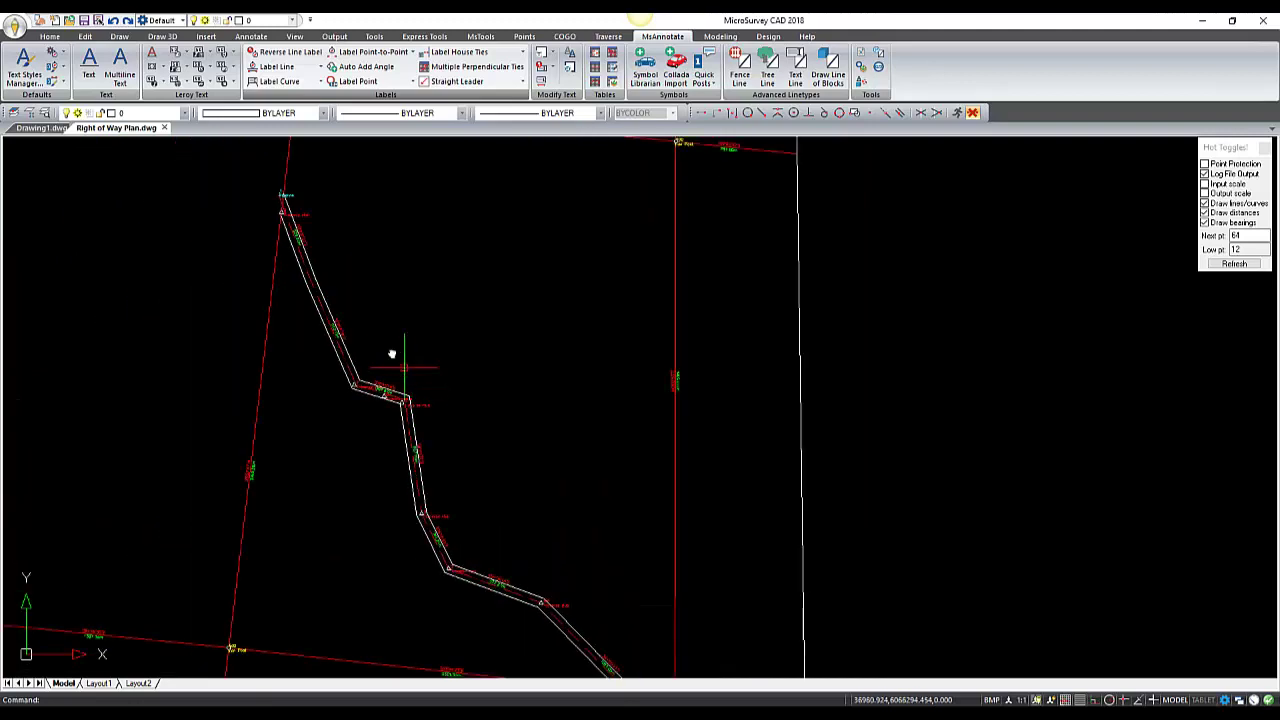
scroll(325, 275, up, 2)
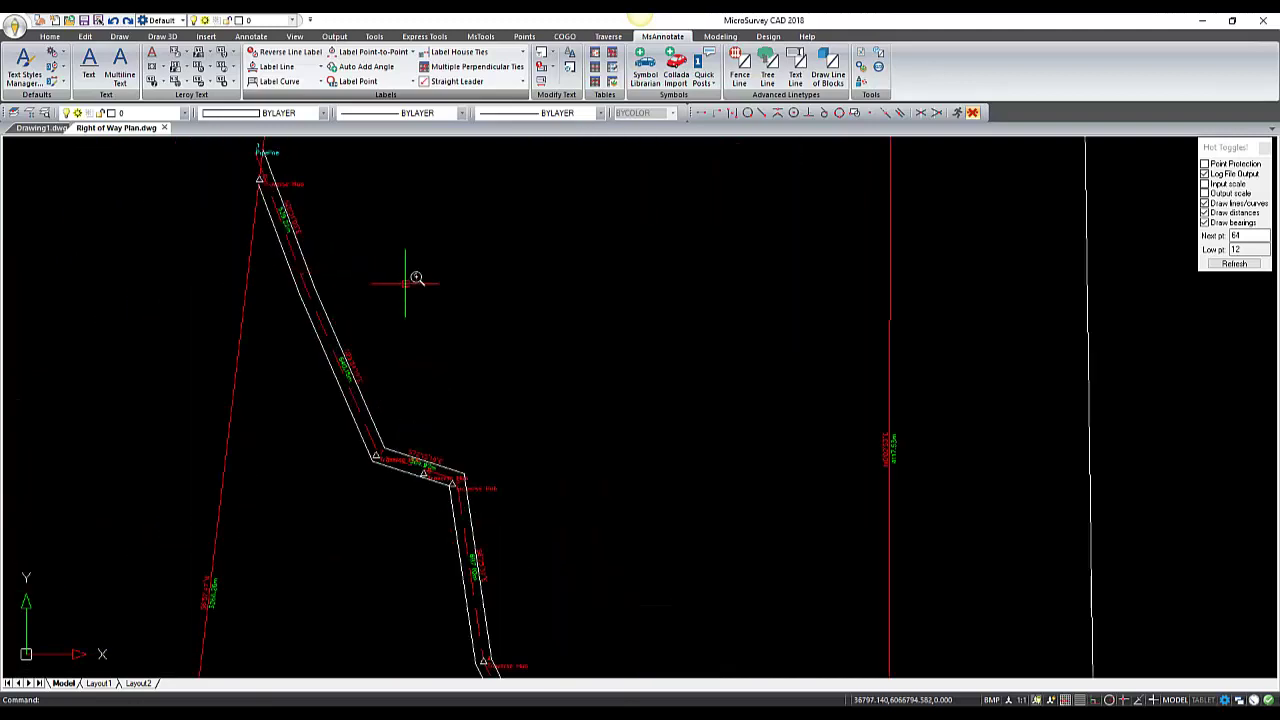
middle_drag(423, 266, 452, 357)
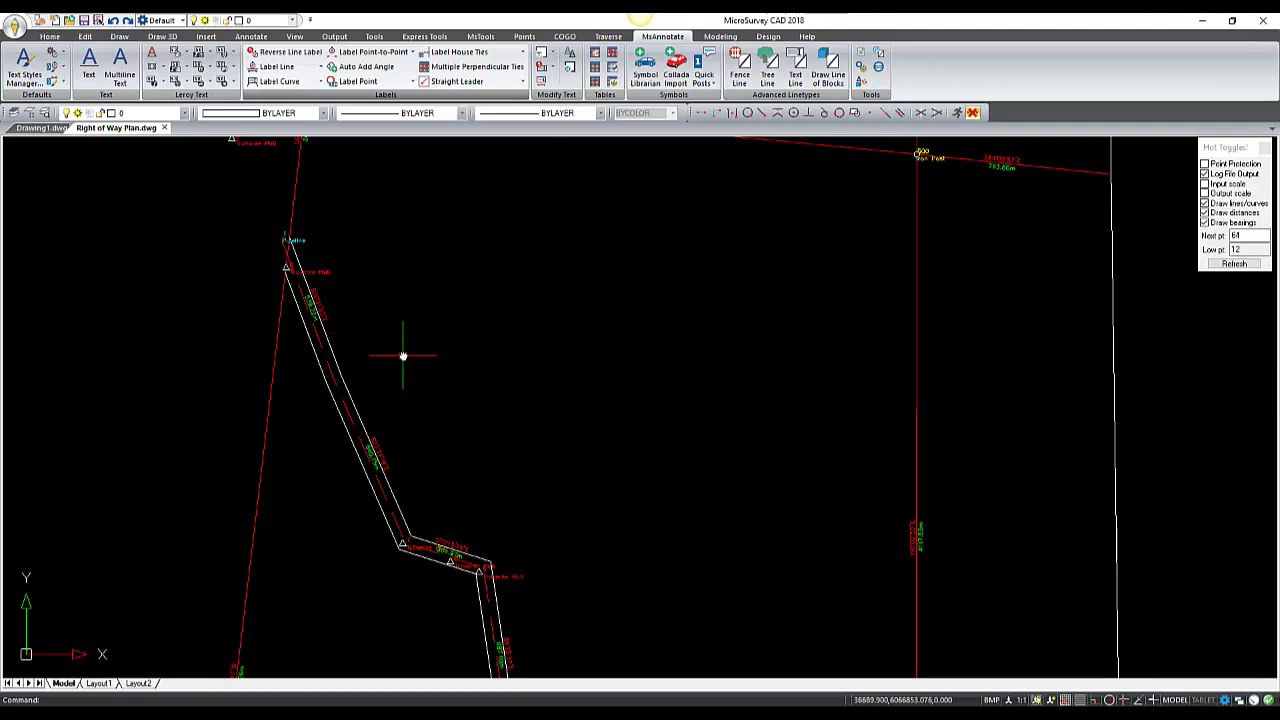
scroll(297, 291, up, 4)
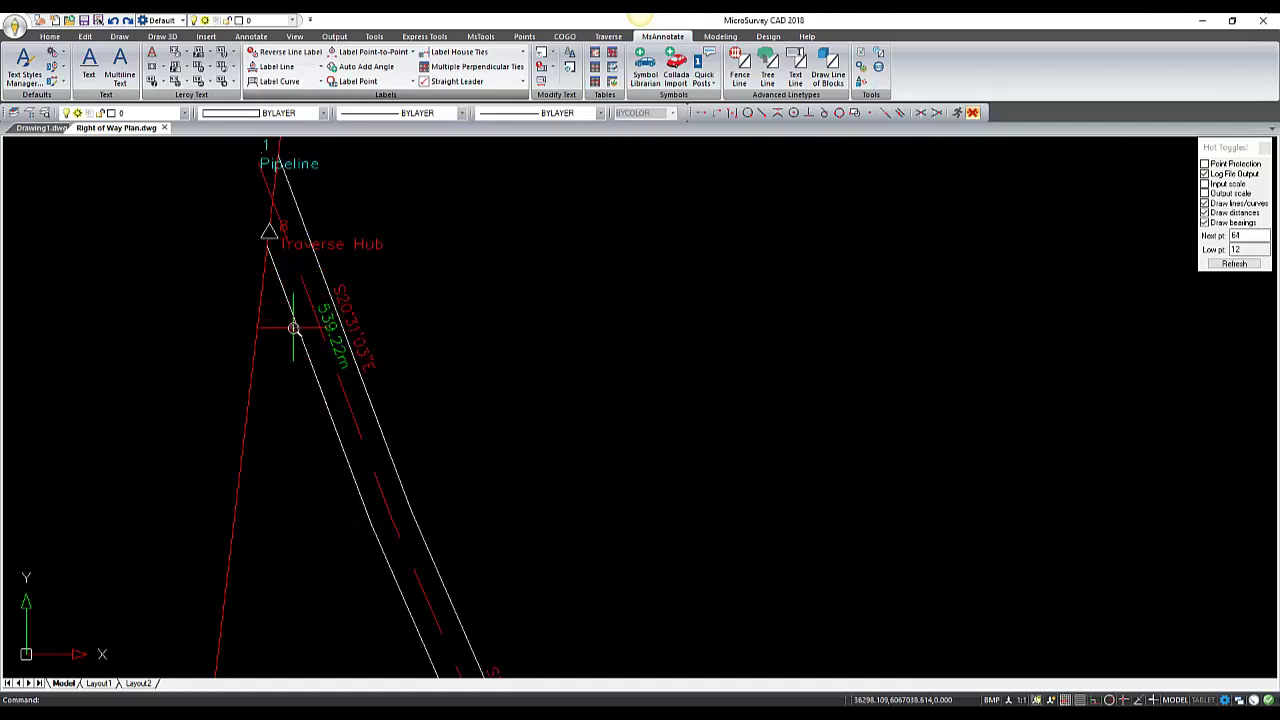
scroll(269, 304, up, 2)
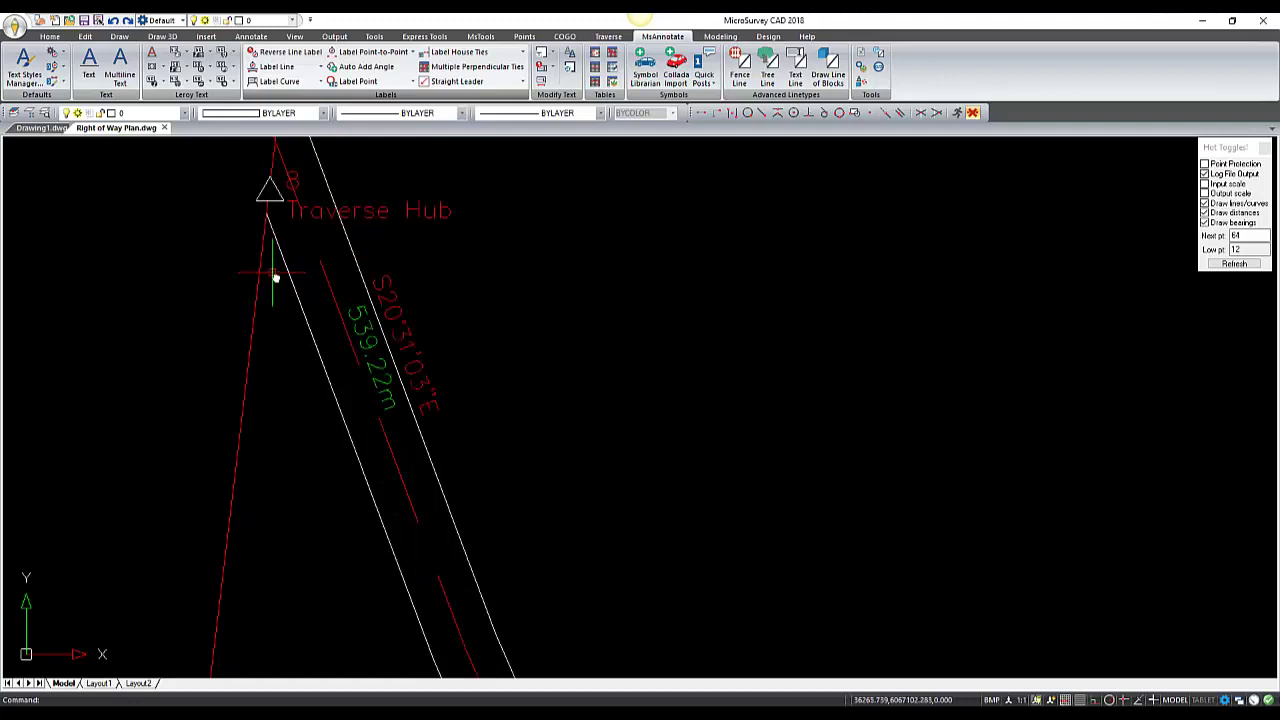
middle_drag(275, 278, 281, 344)
scroll(283, 331, down, 1)
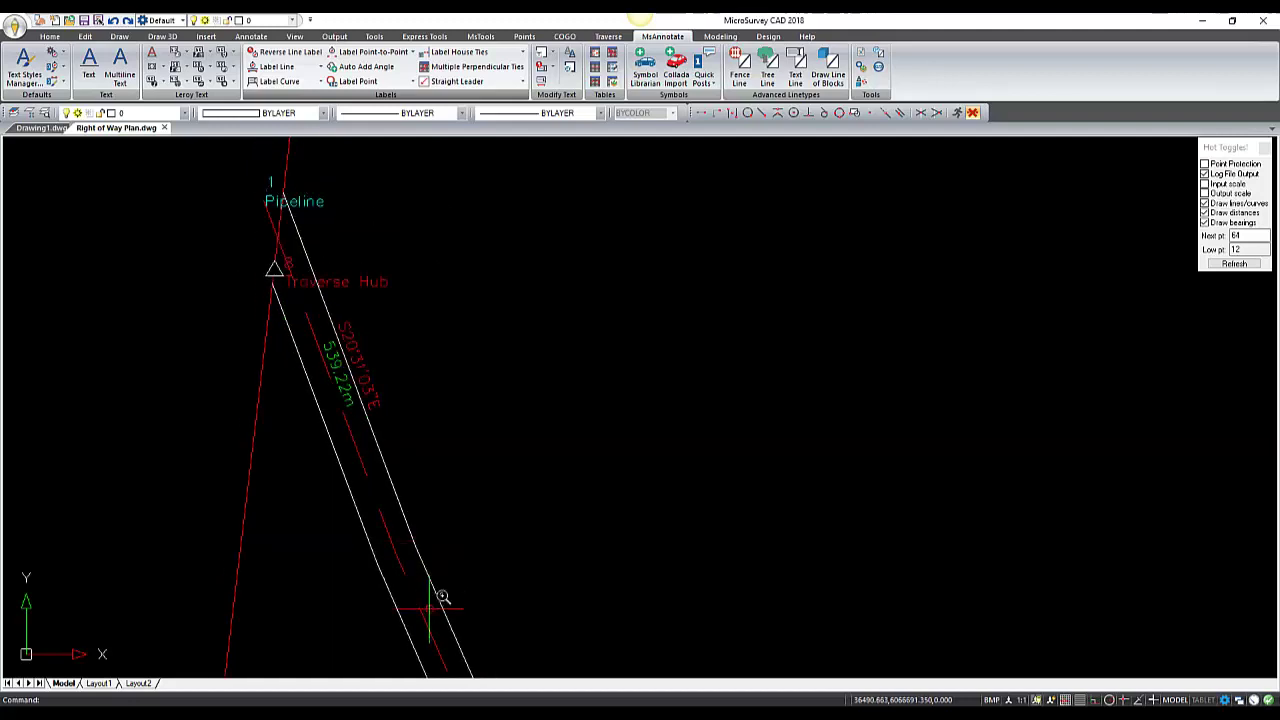
scroll(443, 588, down, 1)
middle_drag(442, 567, 449, 220)
scroll(503, 428, down, 1)
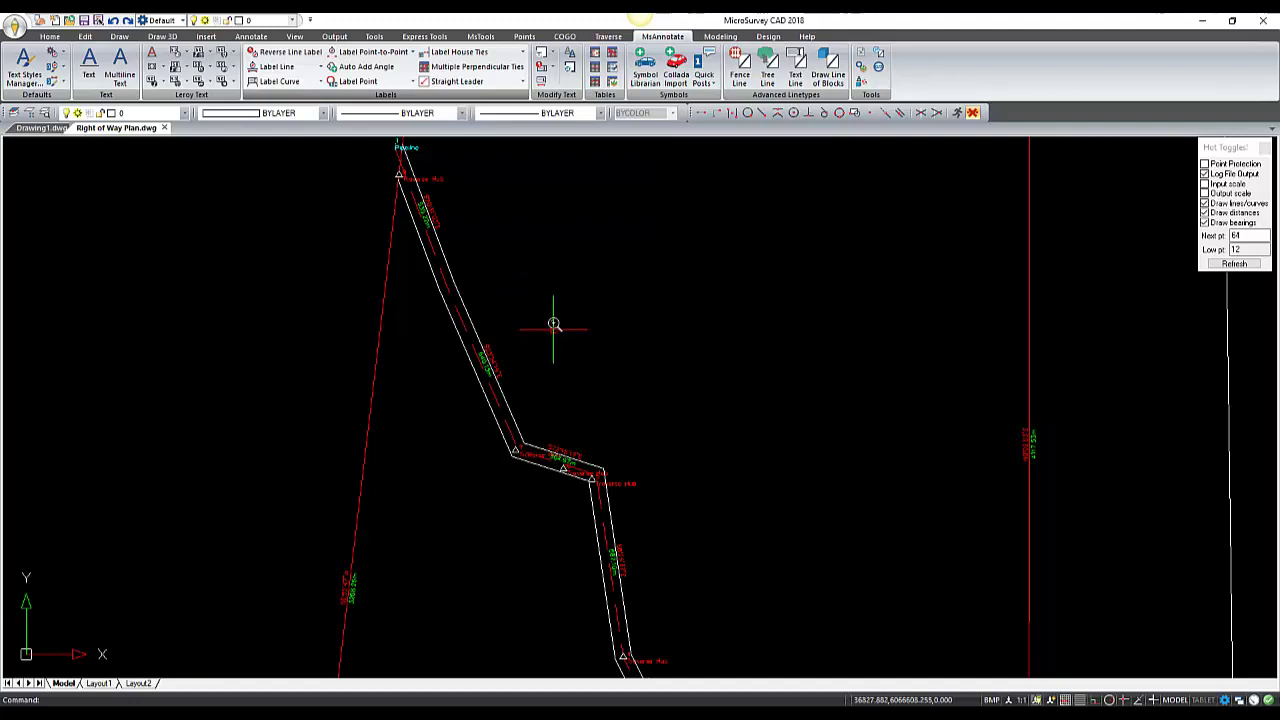
Step: Review the general settings in the system toggles preferences and accept them
click(481, 37)
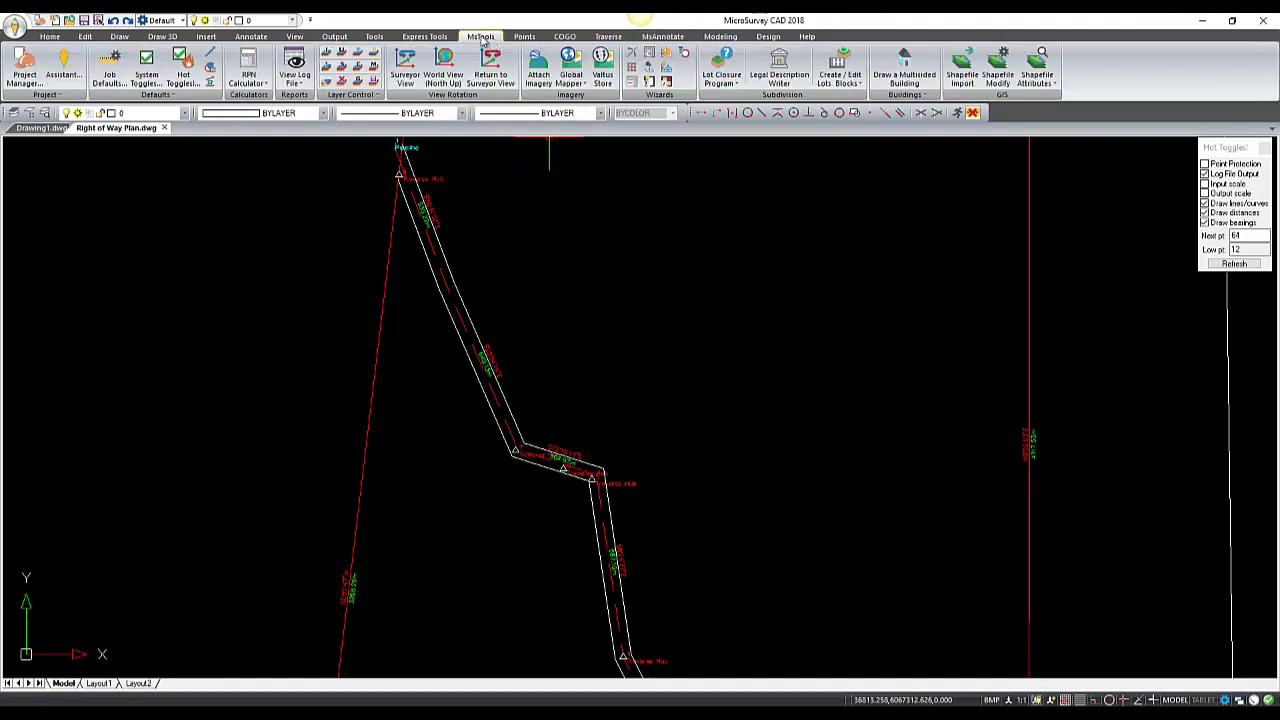
click(152, 70)
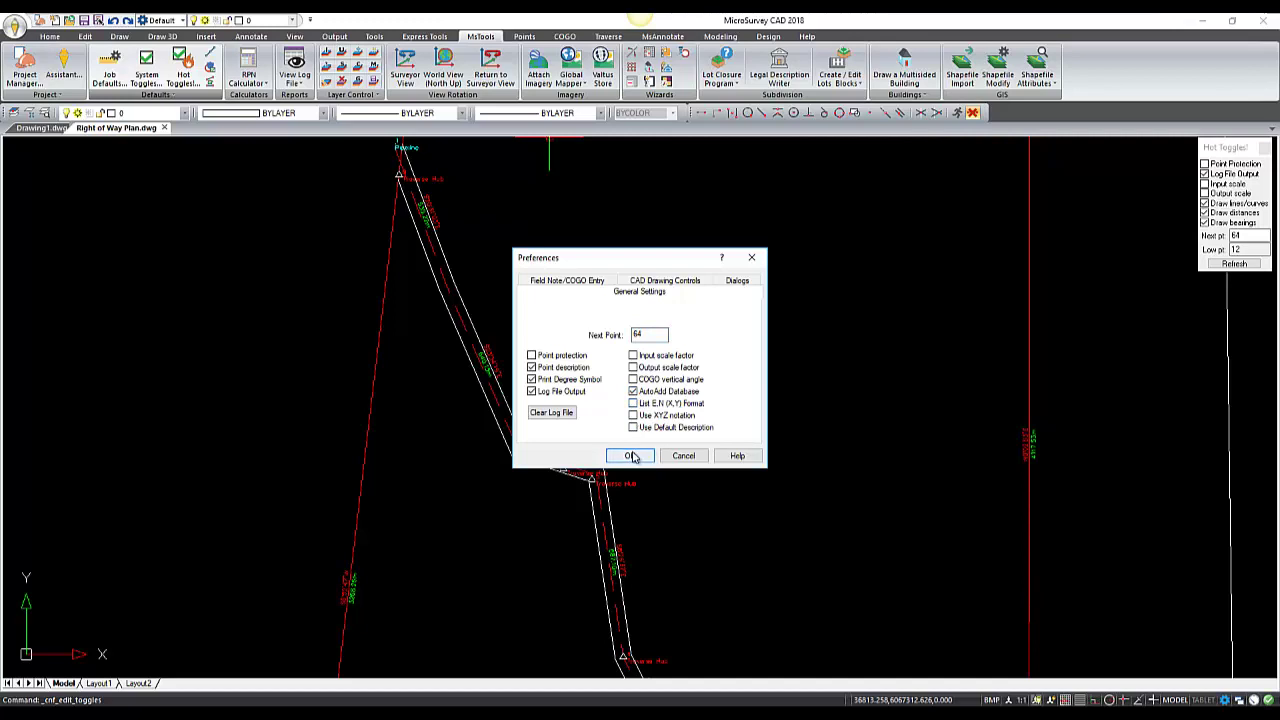
click(631, 456)
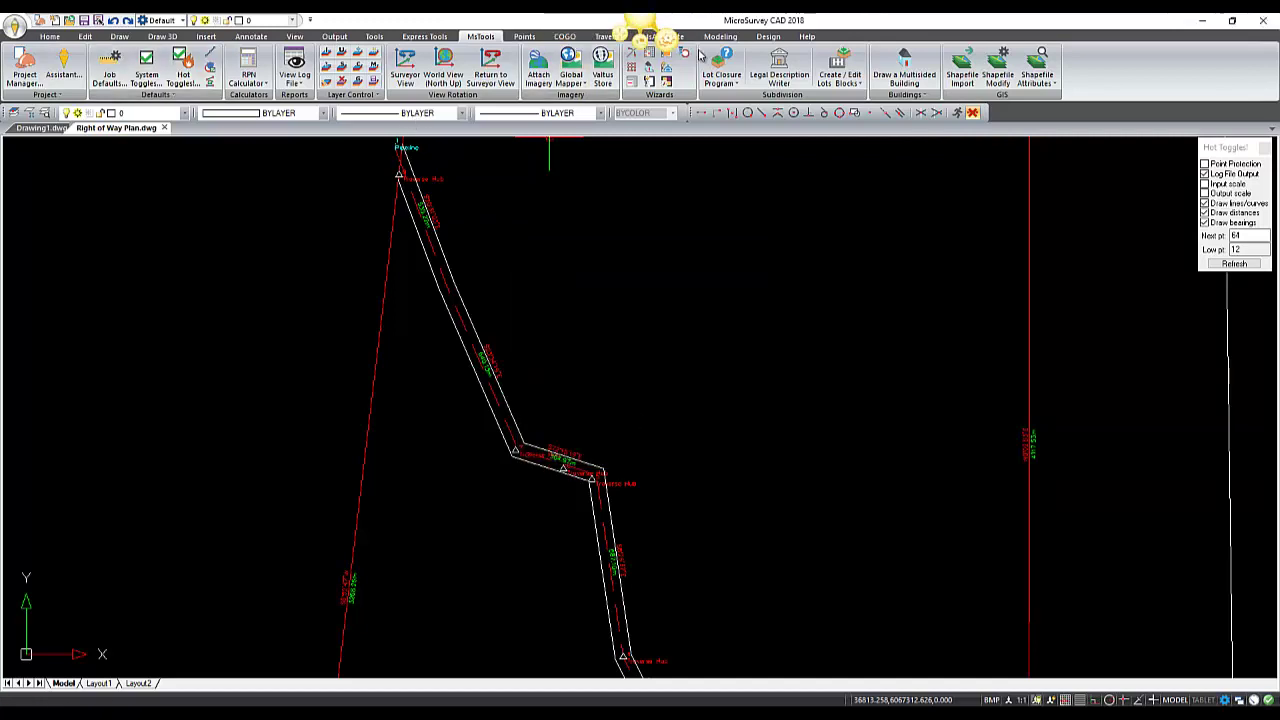
Step: Label every segment of the right-of-way's western boundary polyline with Auto Bearing/Distance, placing the bearings on the outer side
click(664, 37)
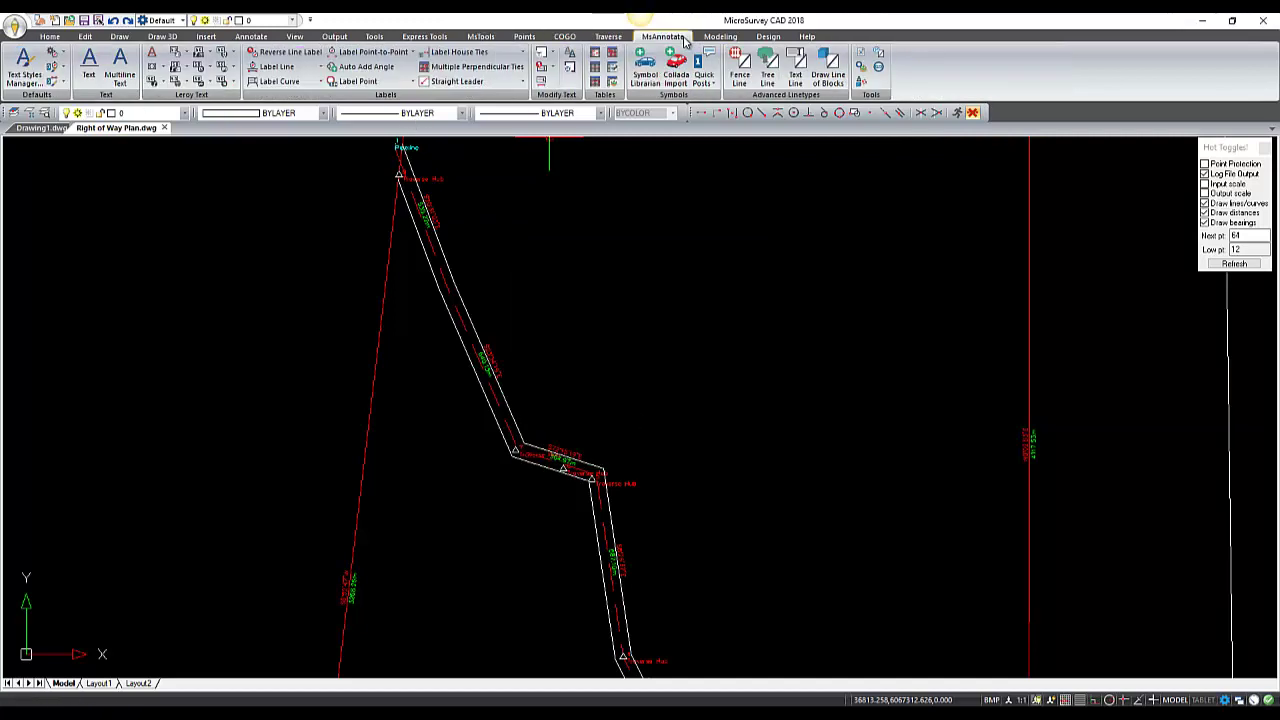
click(318, 67)
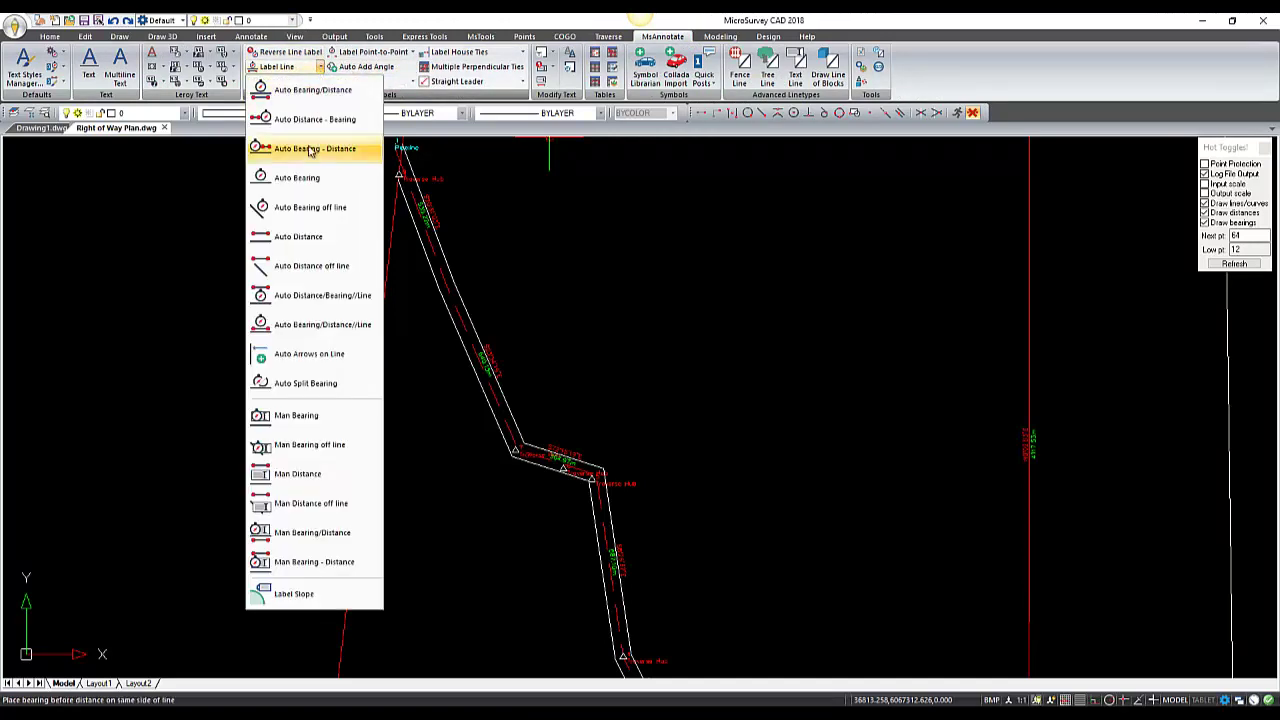
click(284, 92)
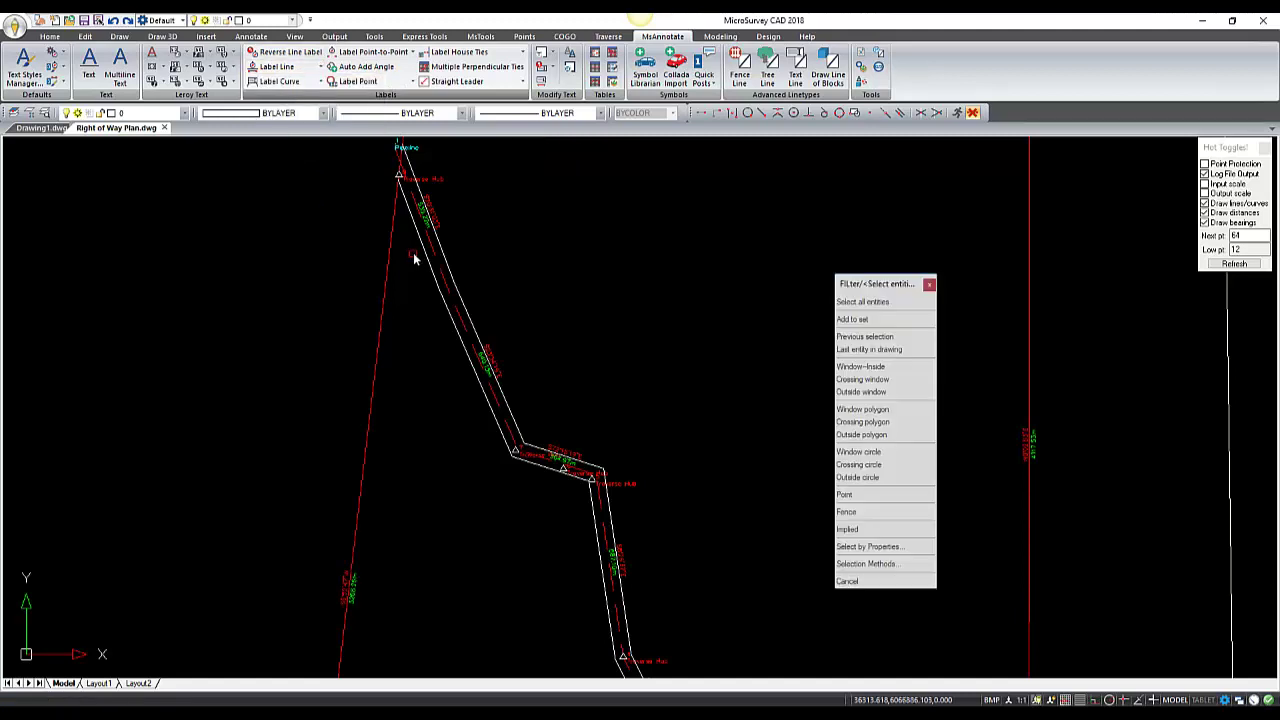
scroll(395, 267, up, 3)
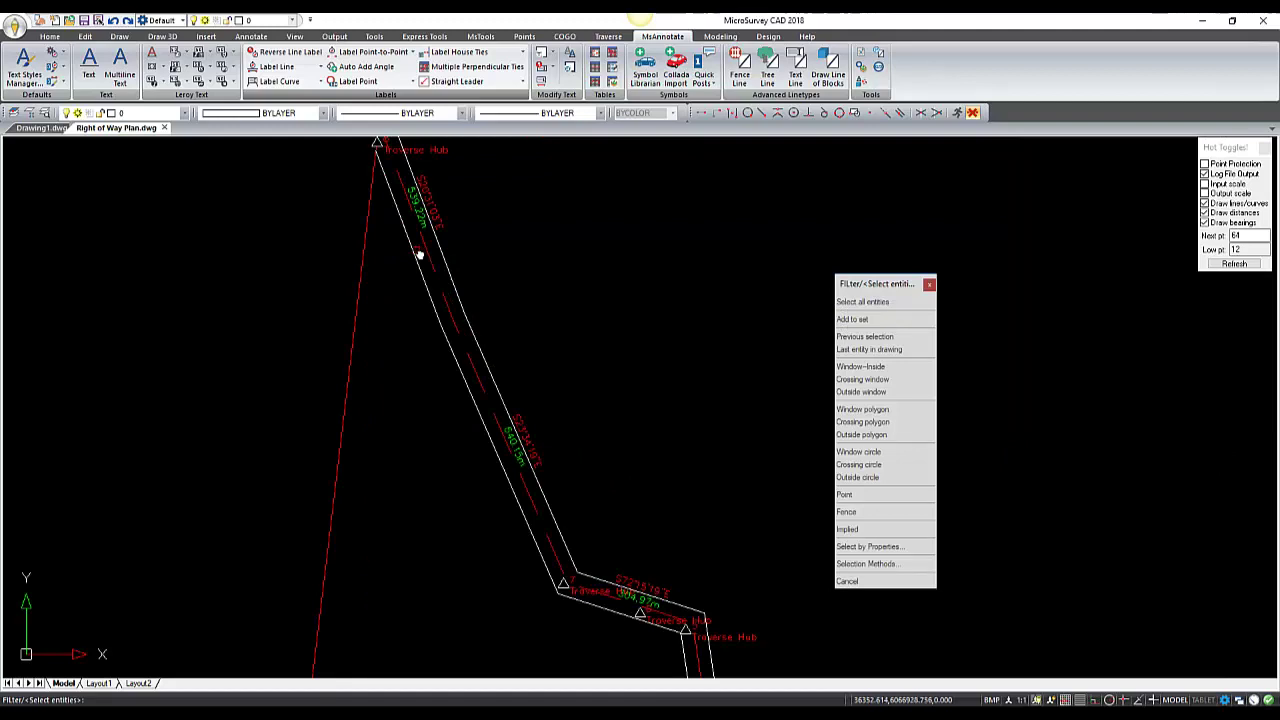
click(418, 256)
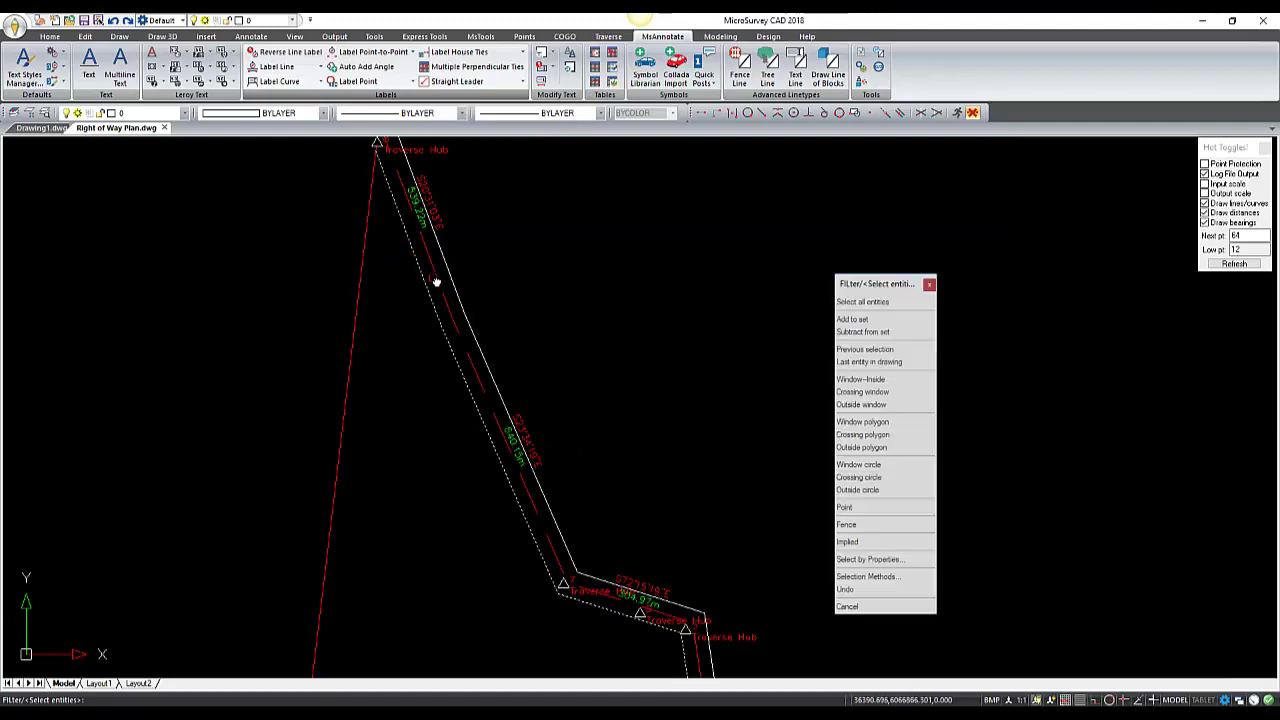
key(Return)
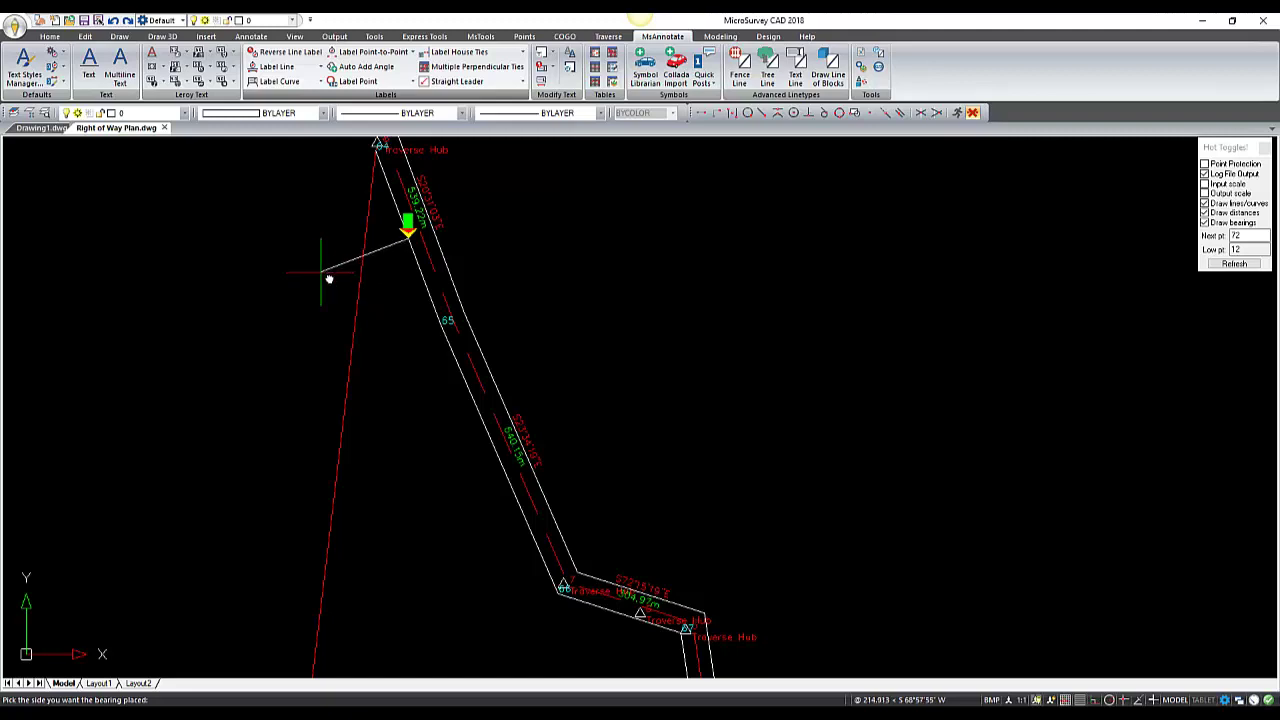
click(334, 304)
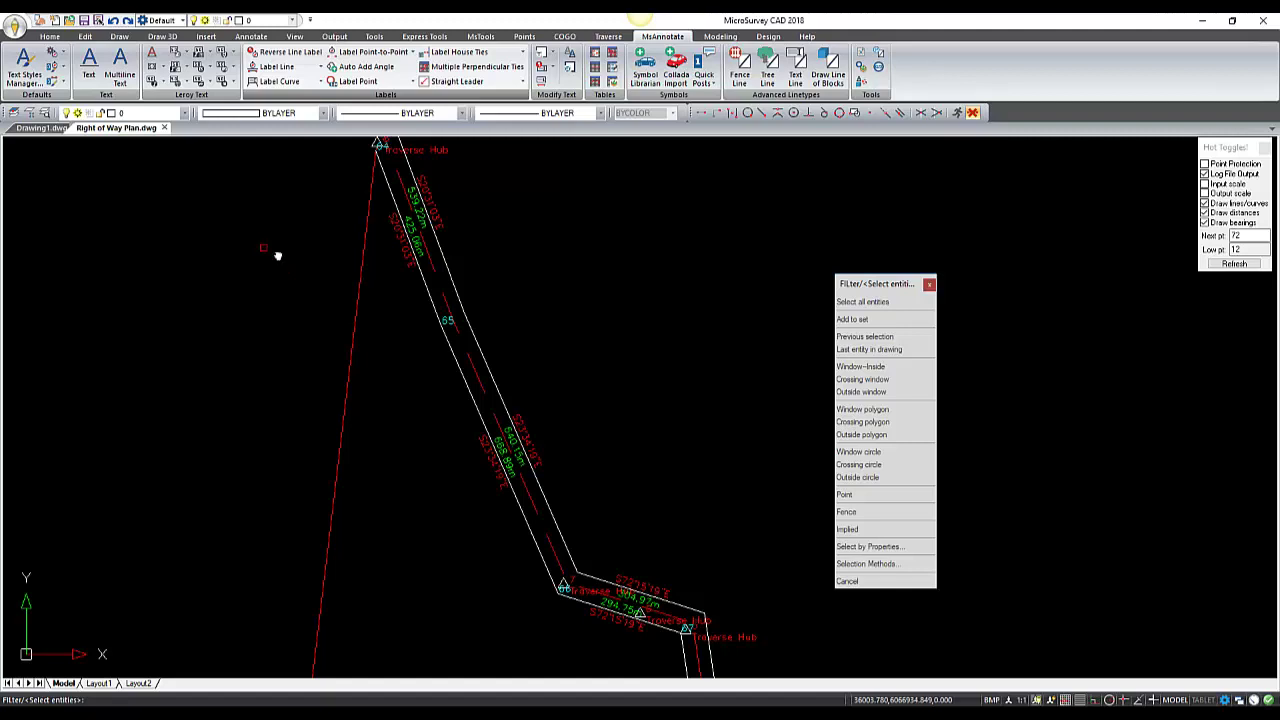
key(Escape)
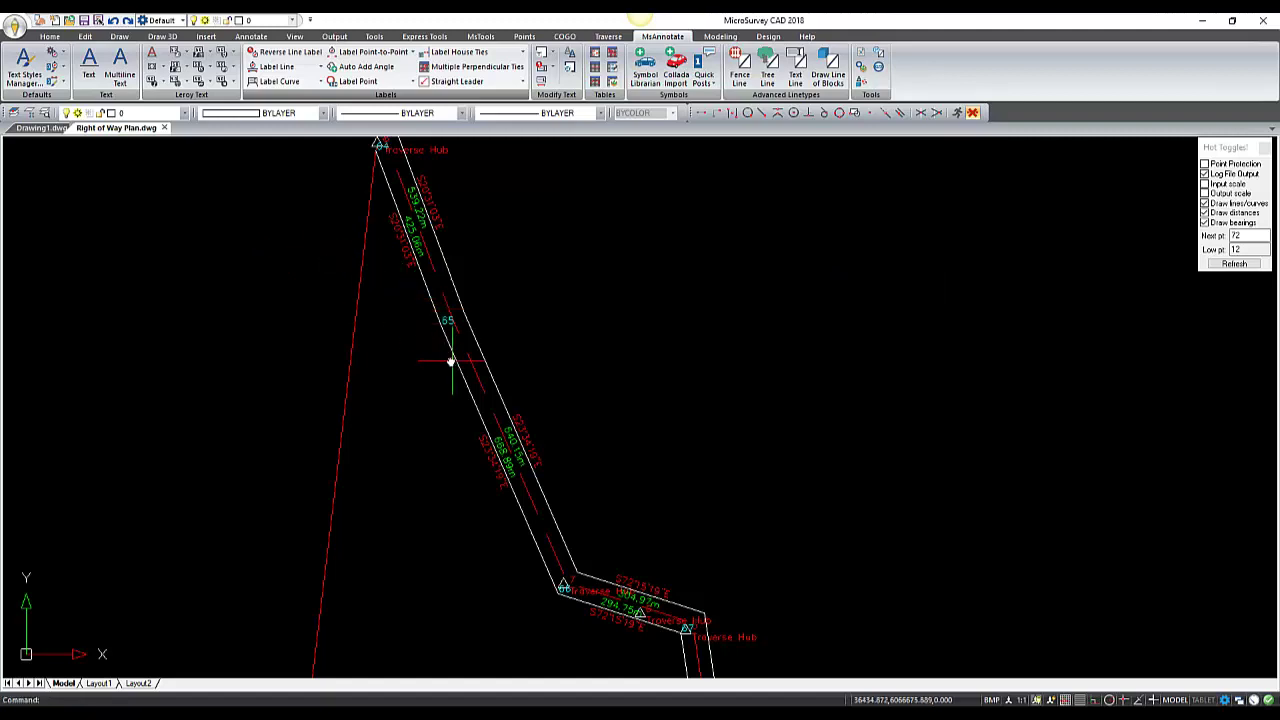
Step: Display the point numbers with the lpn command and examine the points and labels at the western boundary's northern end
middle_drag(448, 355, 439, 381)
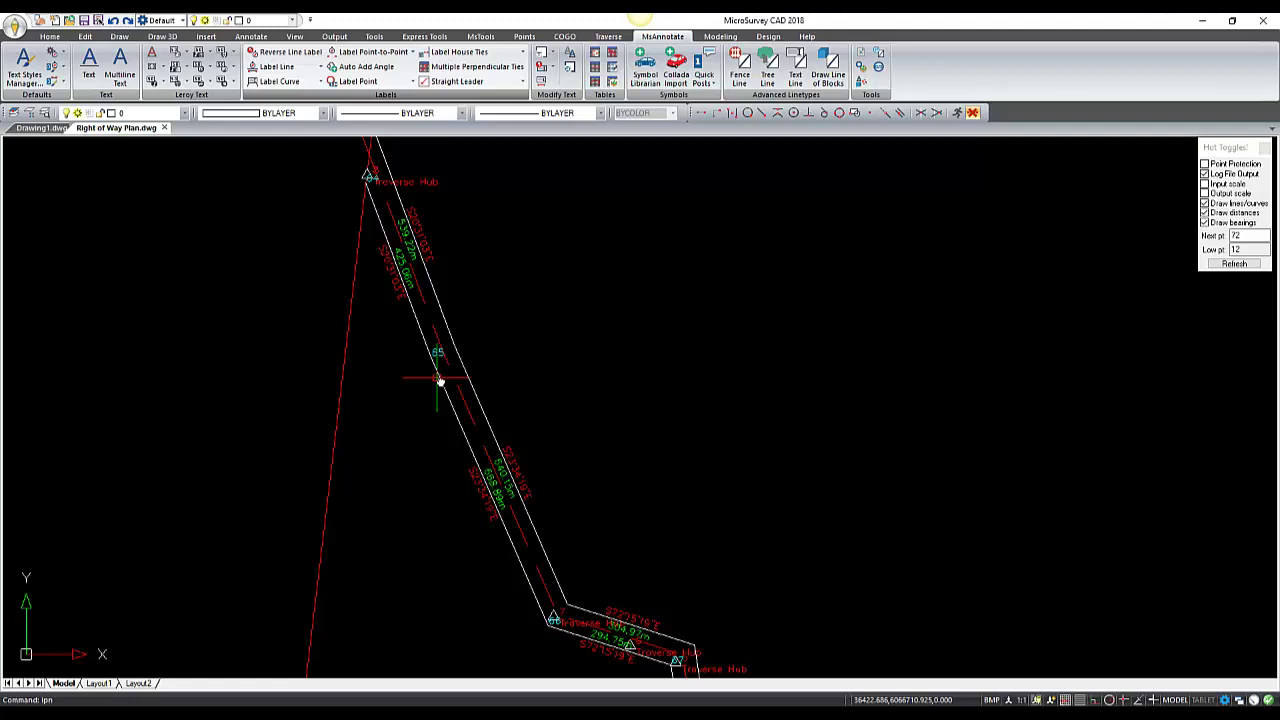
scroll(434, 351, up, 2)
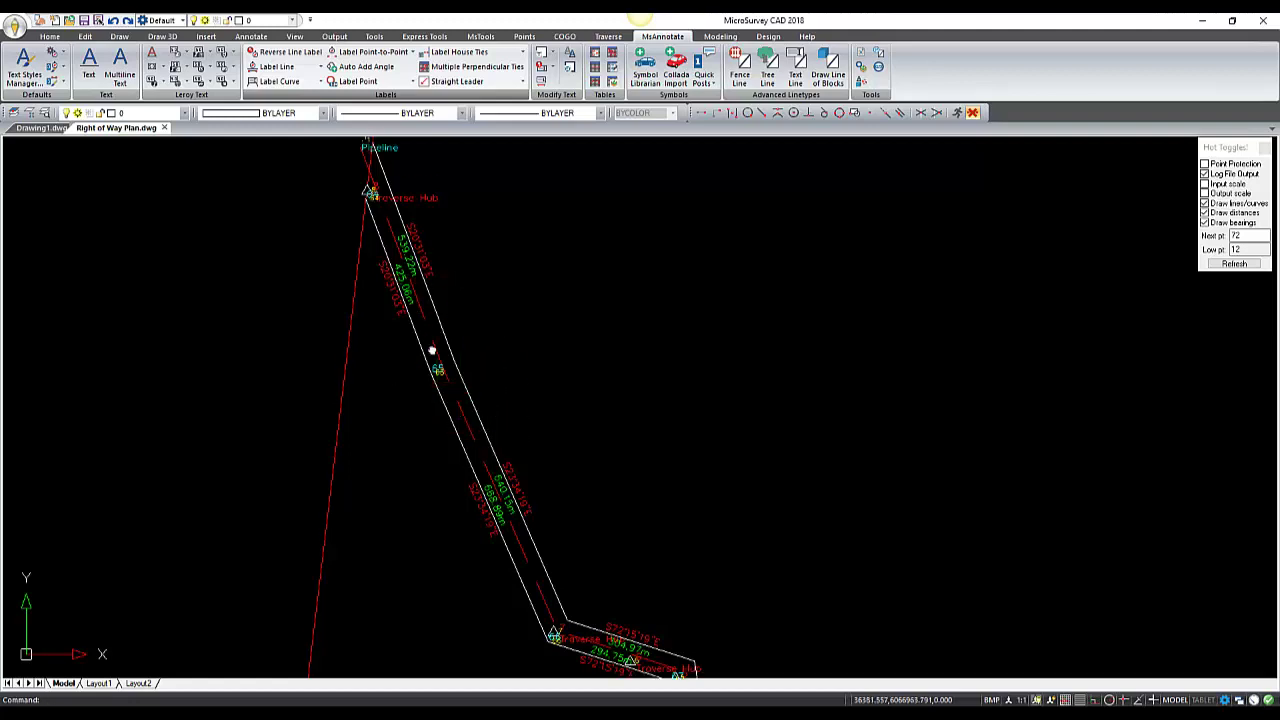
scroll(380, 270, up, 3)
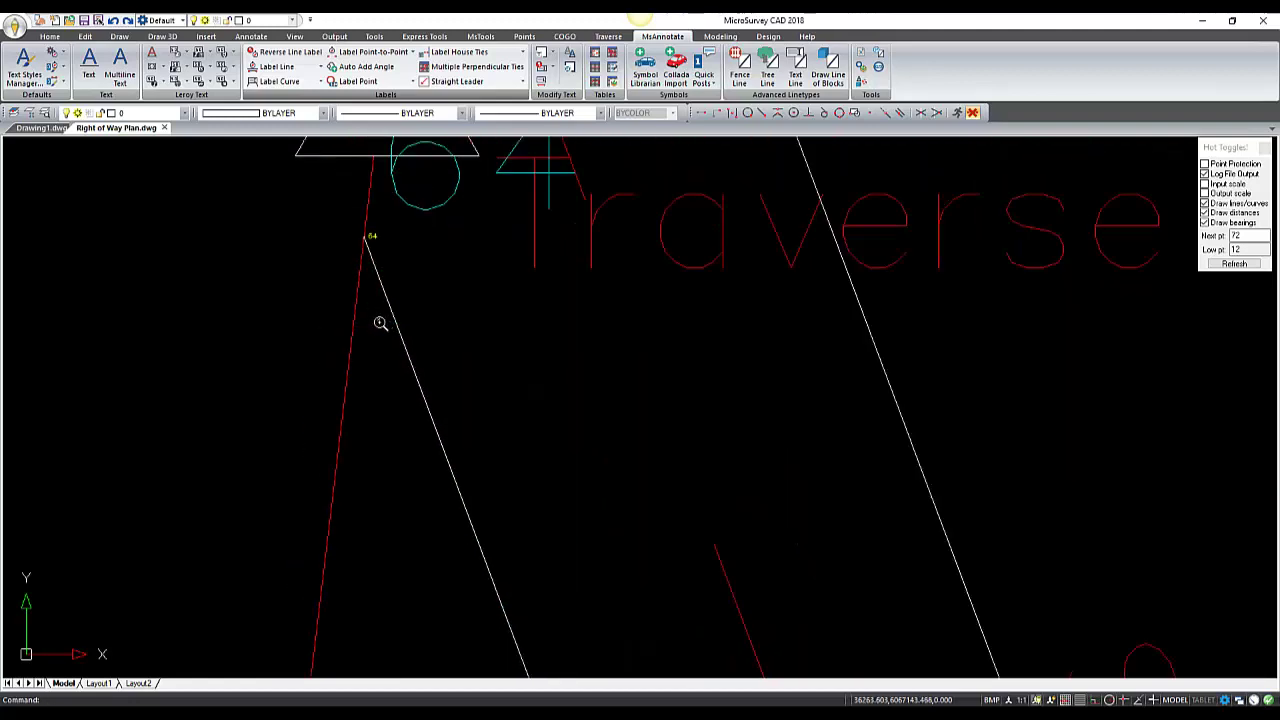
scroll(374, 234, down, 1)
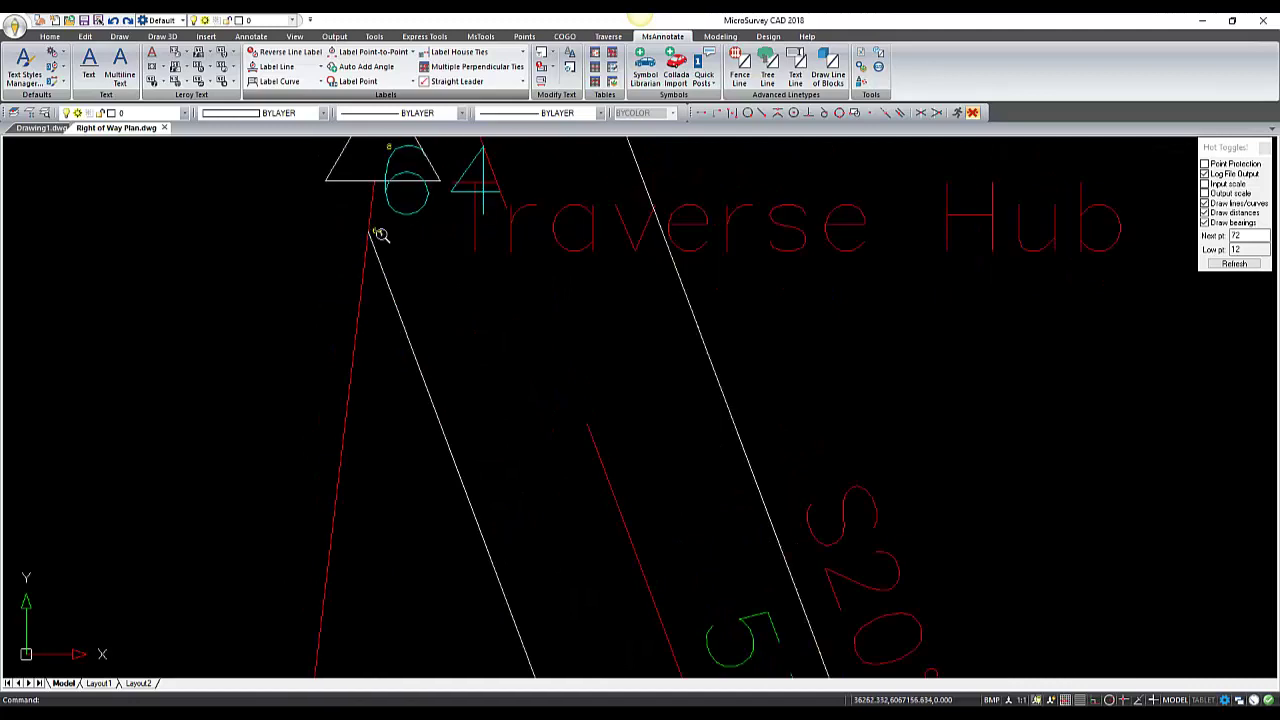
scroll(399, 332, down, 3)
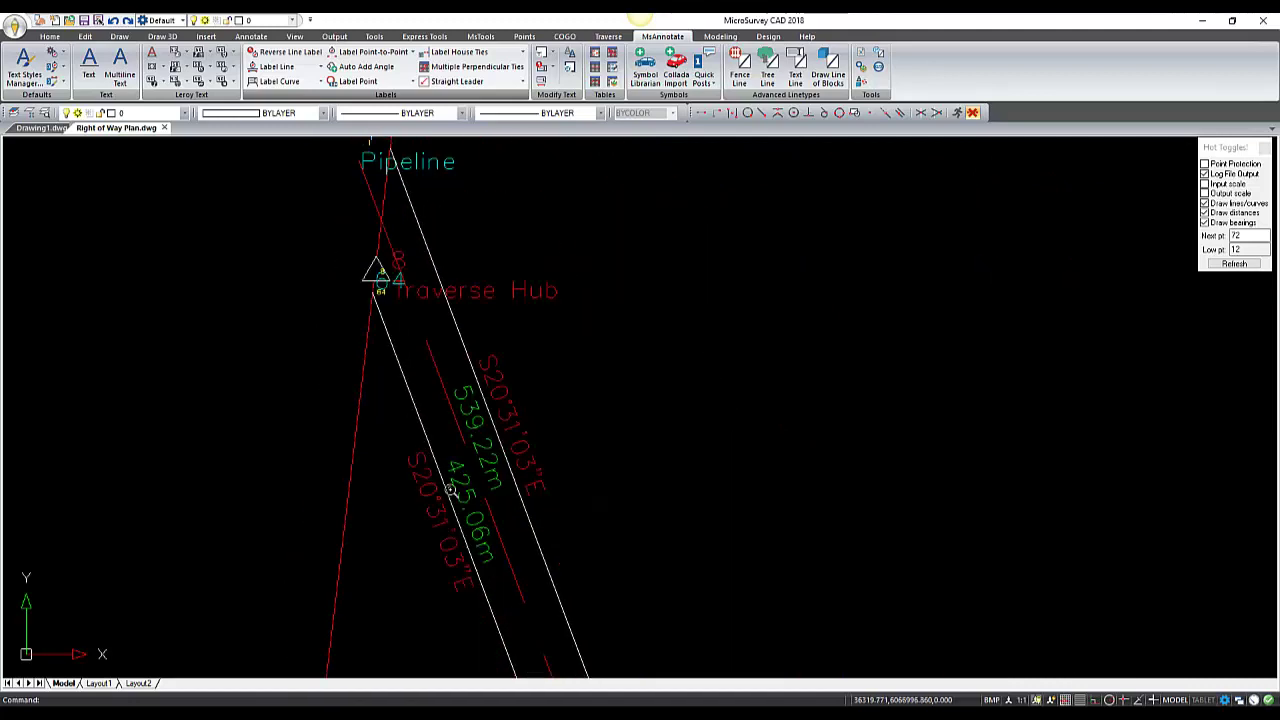
scroll(436, 452, down, 2)
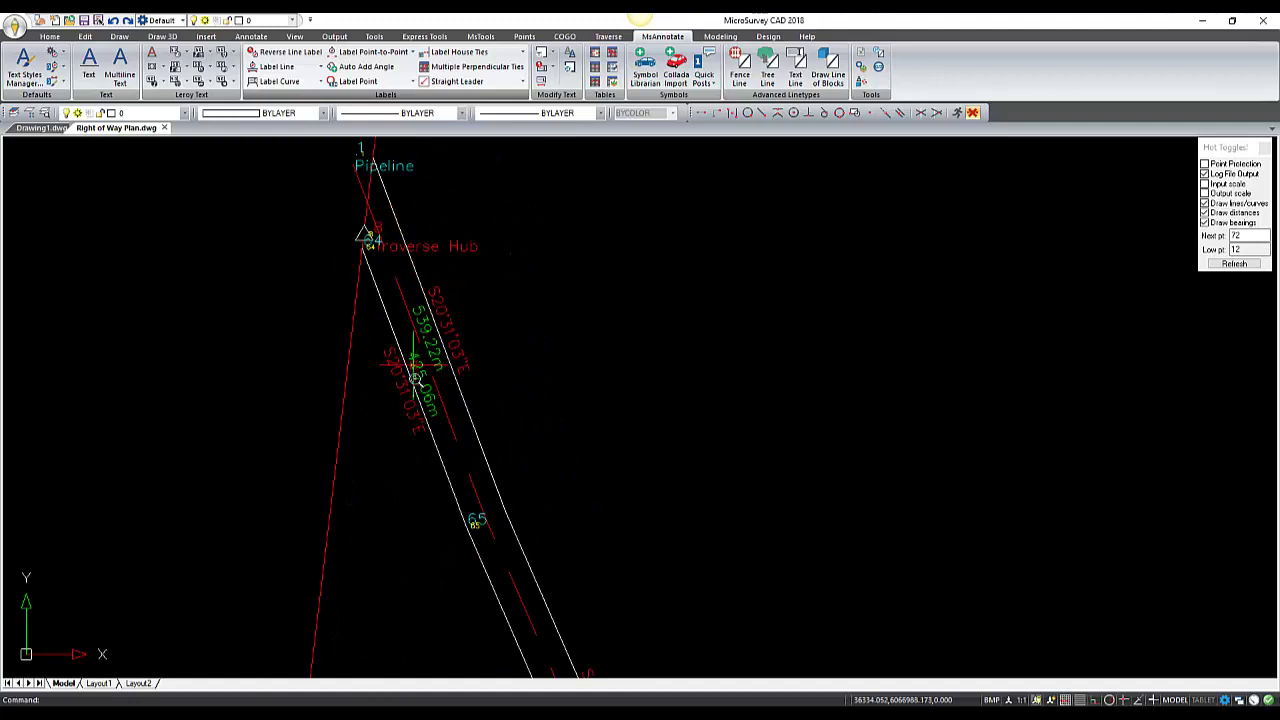
scroll(415, 380, down, 4)
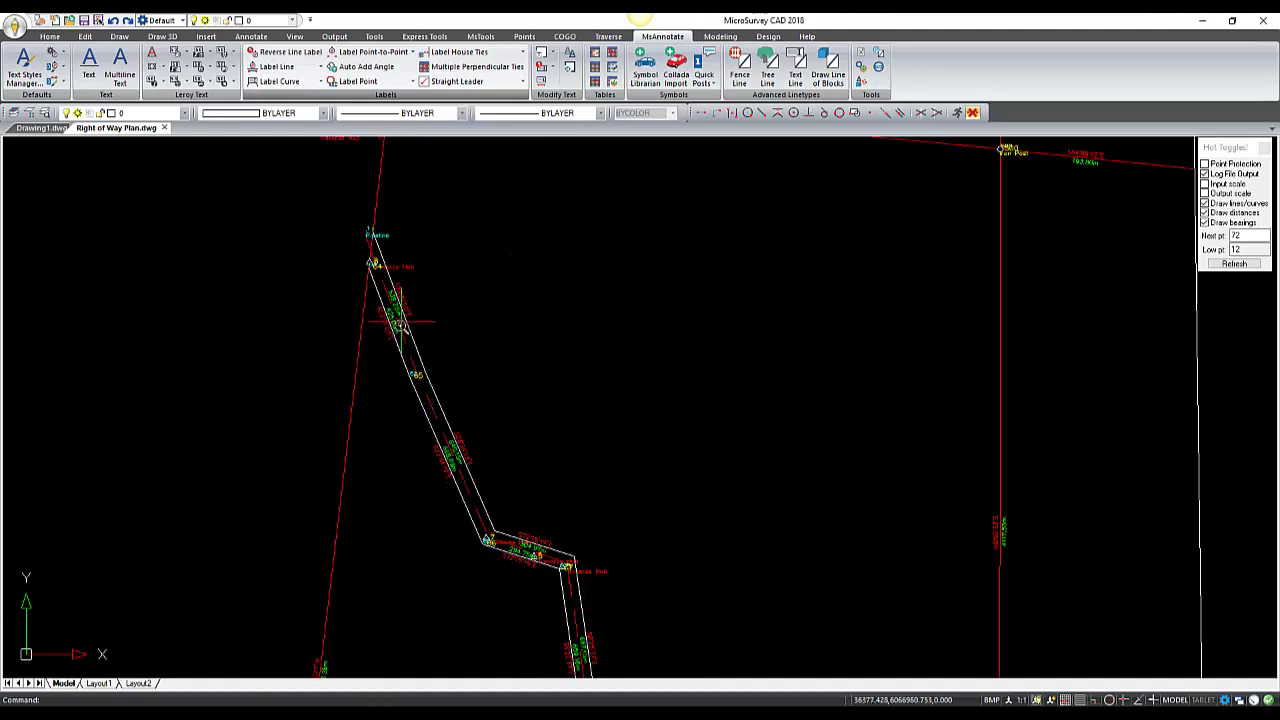
middle_drag(370, 229, 380, 366)
scroll(381, 365, up, 1)
scroll(423, 501, down, 2)
middle_drag(430, 506, 410, 418)
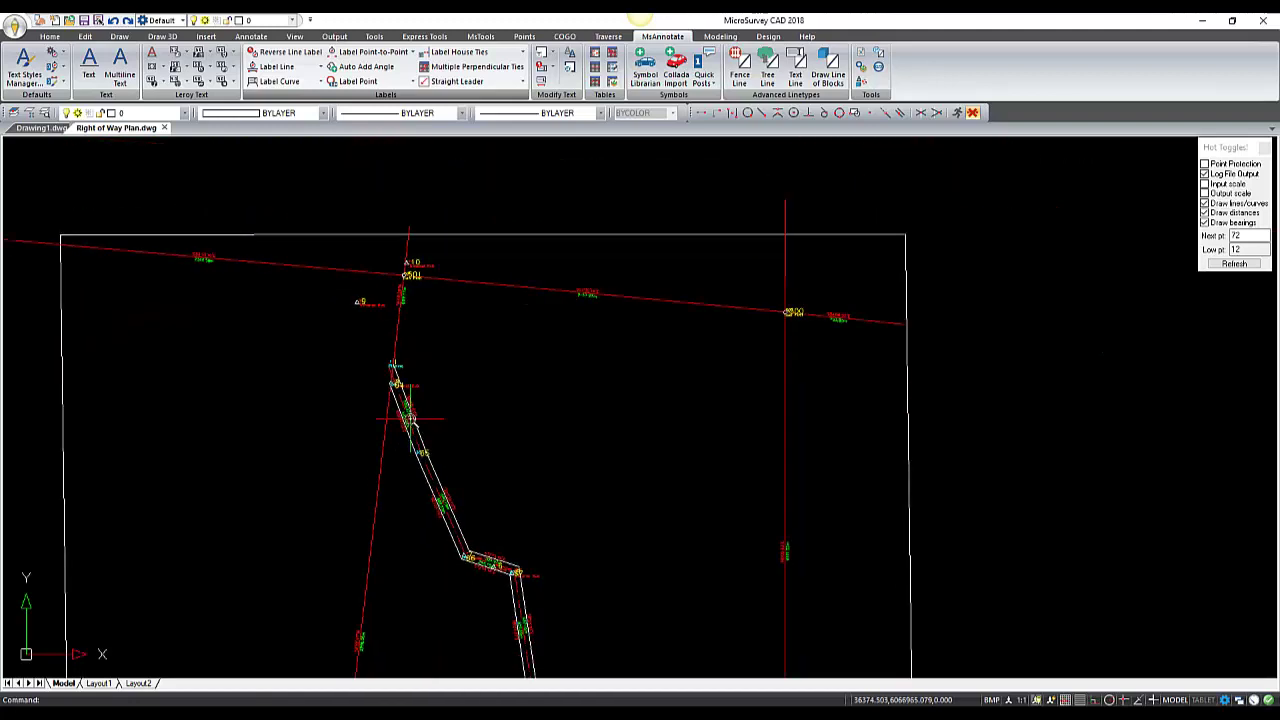
scroll(410, 418, up, 5)
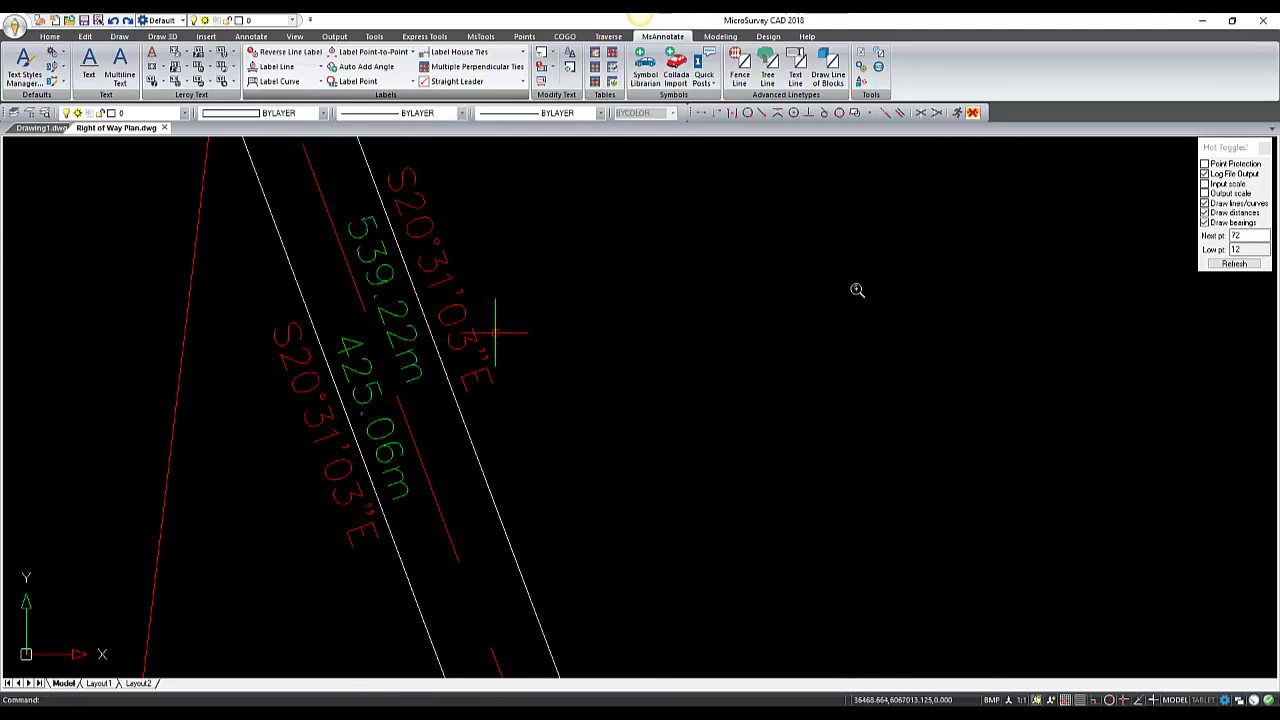
scroll(356, 172, down, 1)
middle_drag(363, 187, 438, 425)
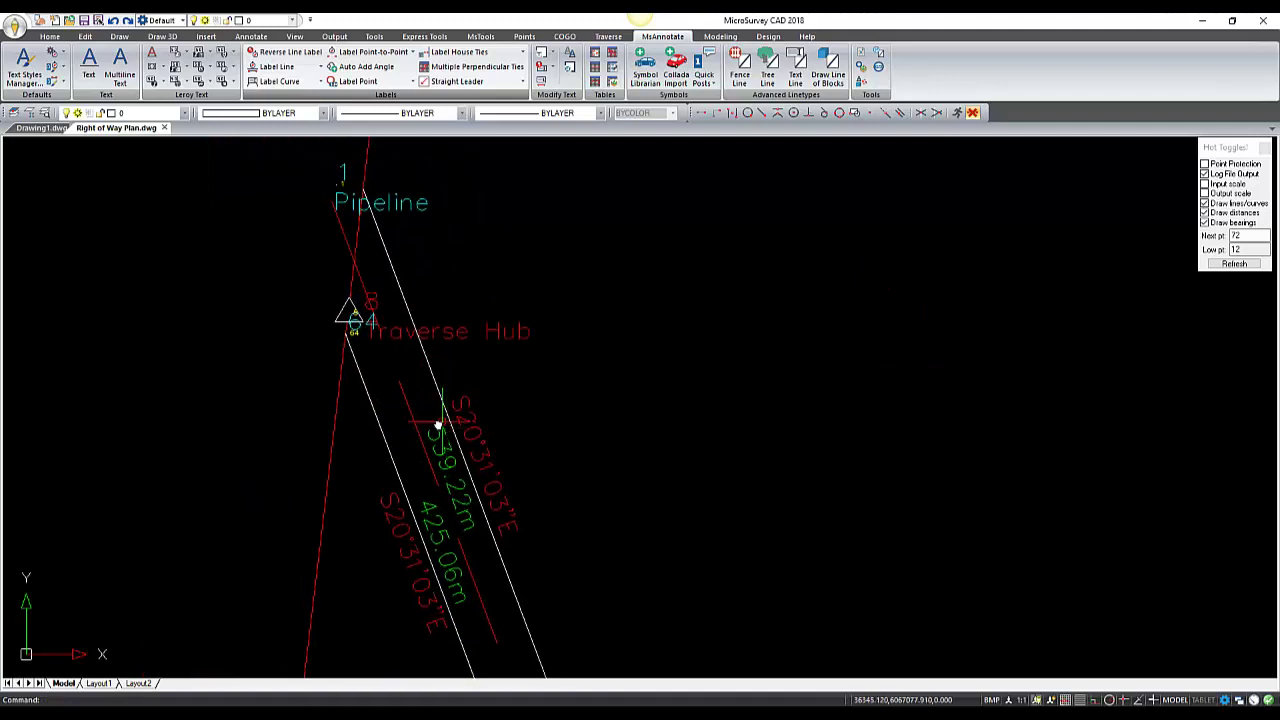
Step: Select the western boundary polyline with point 64 at its northern end and stretch their shared grip about 65 m west-southwest
click(369, 393)
scroll(351, 350, up, 9)
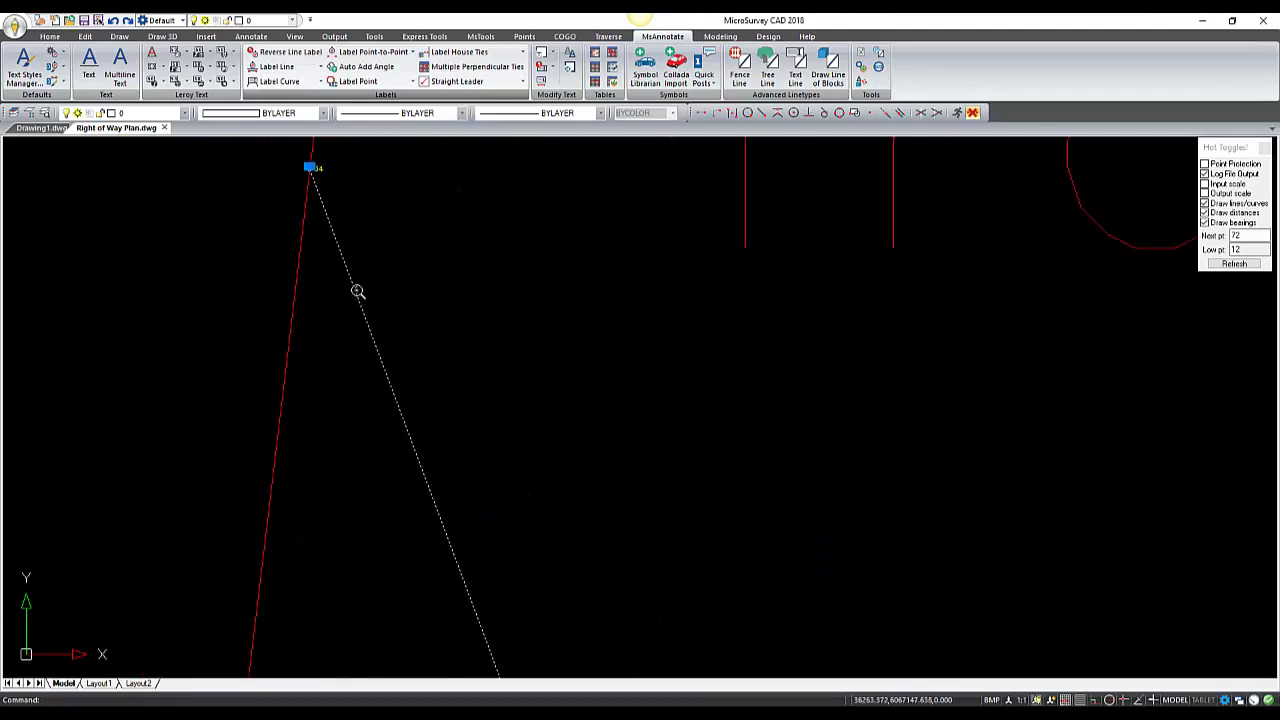
middle_drag(367, 390, 380, 578)
scroll(294, 274, up, 8)
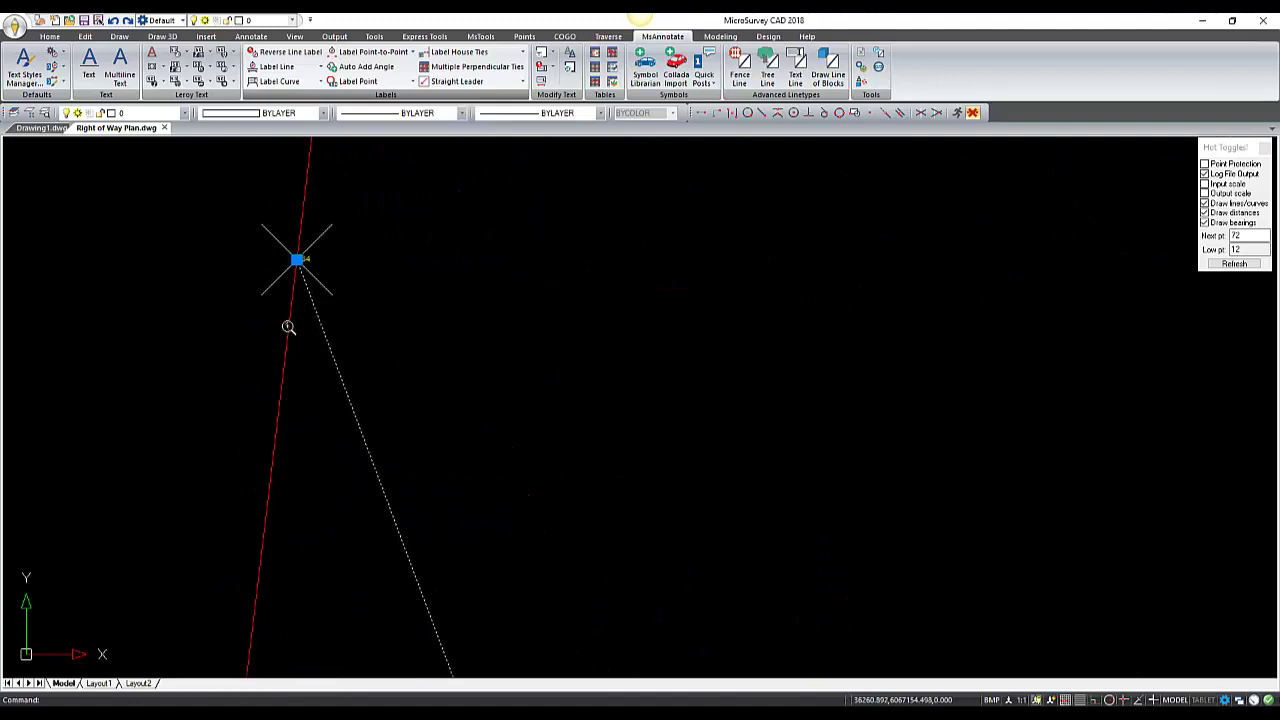
middle_drag(289, 273, 311, 323)
scroll(311, 320, up, 5)
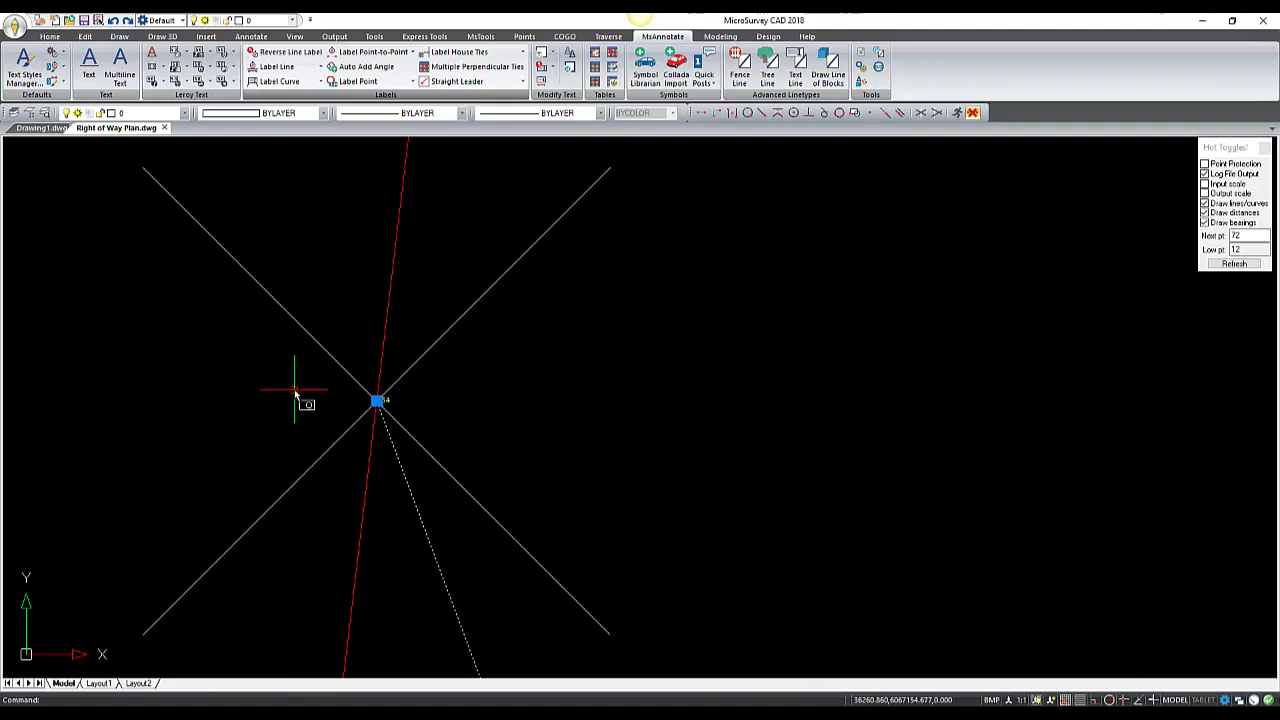
key(Escape)
click(245, 272)
scroll(244, 274, down, 3)
scroll(270, 305, down, 2)
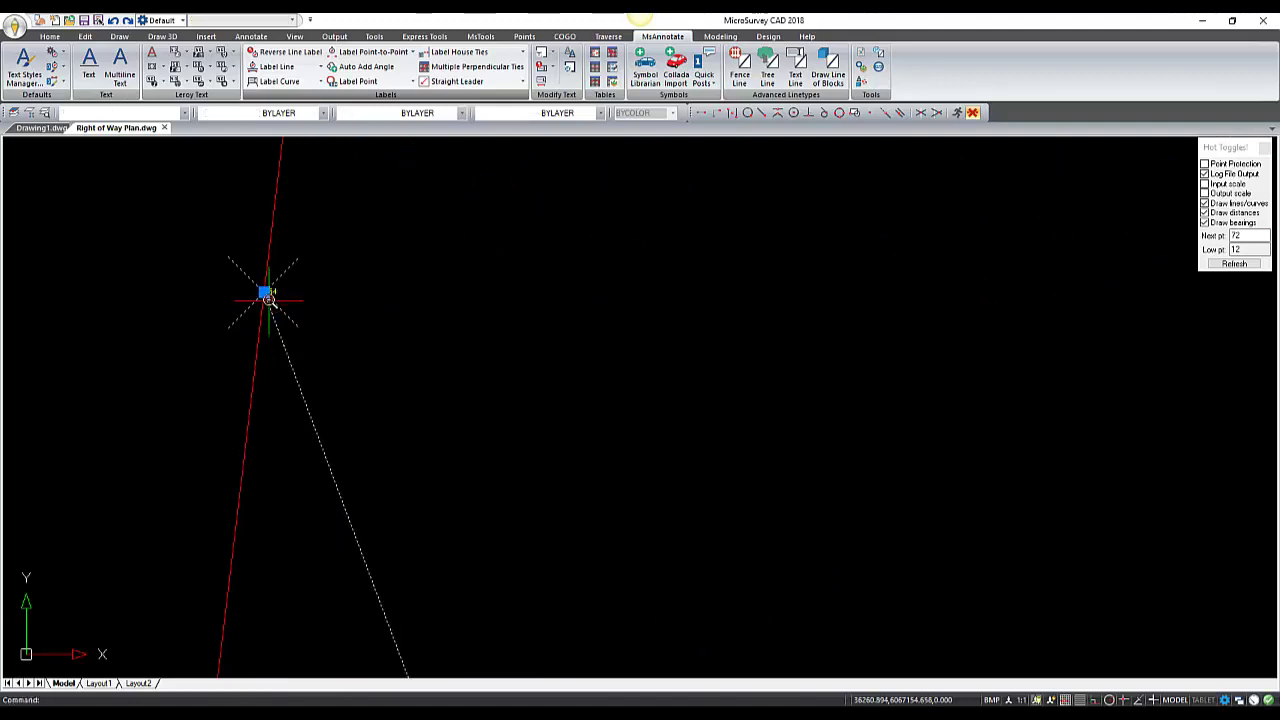
click(266, 293)
middle_drag(283, 290, 343, 293)
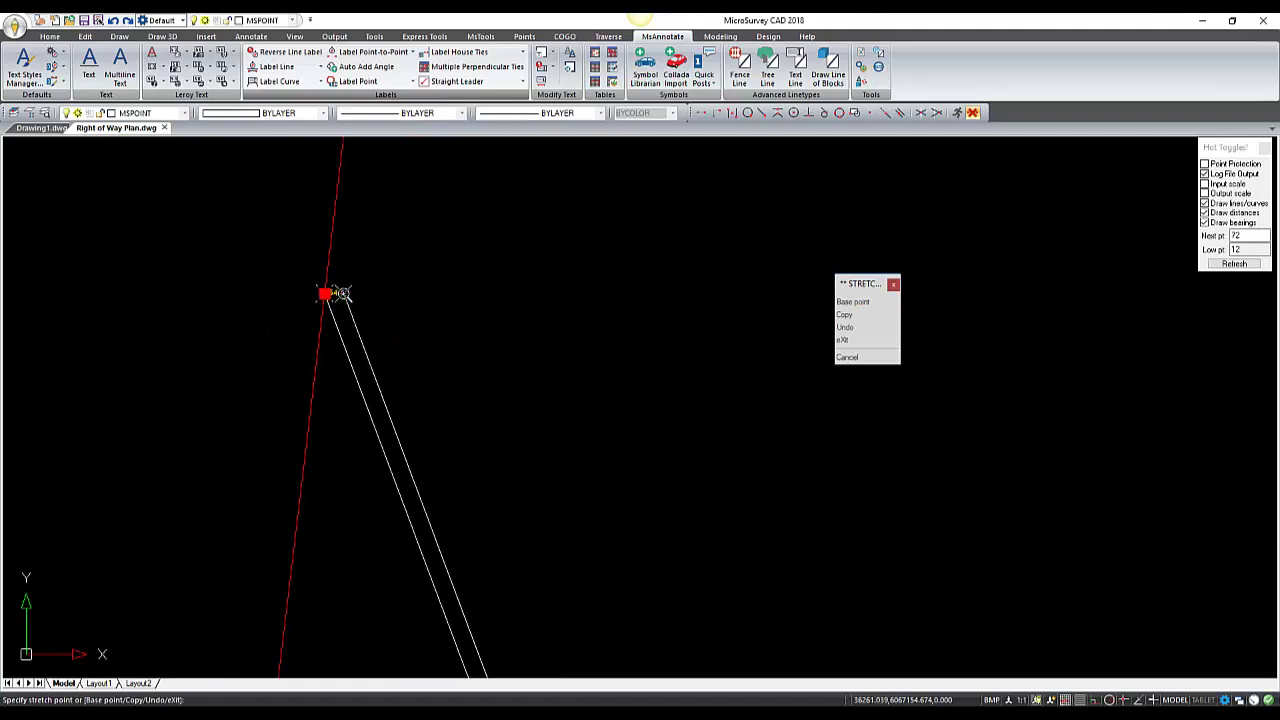
scroll(343, 293, down, 5)
scroll(343, 294, down, 10)
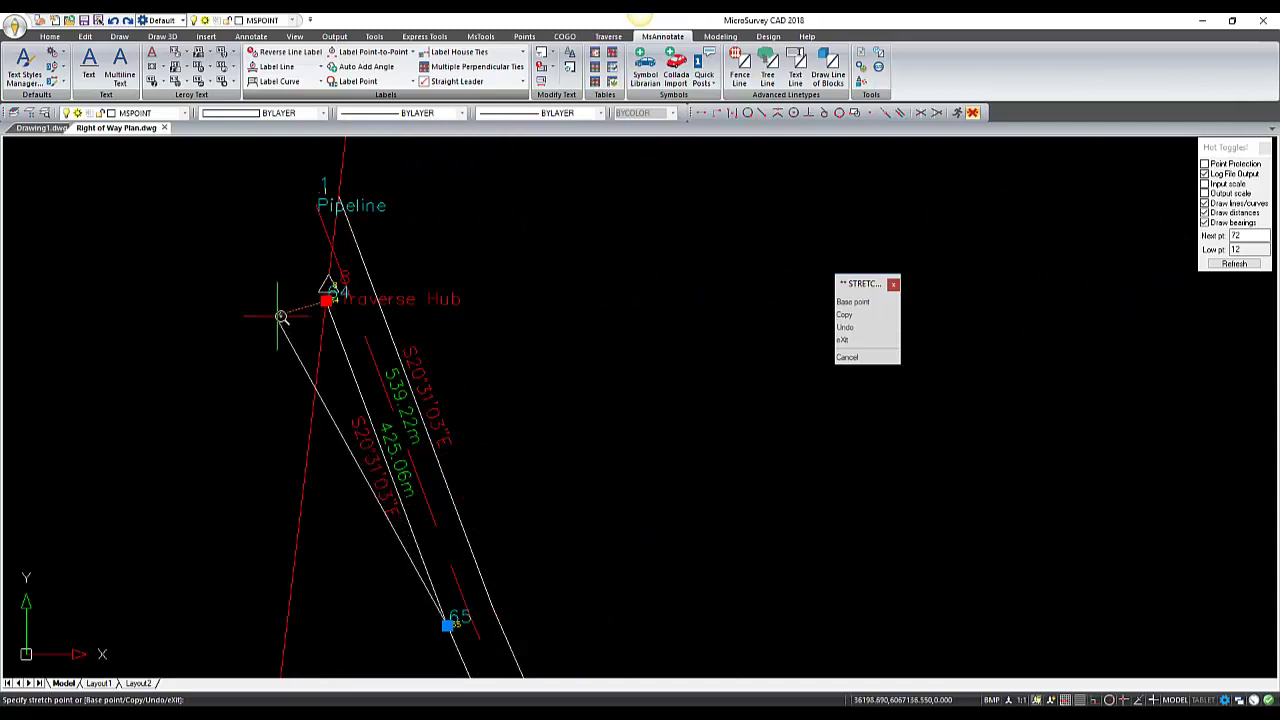
click(283, 318)
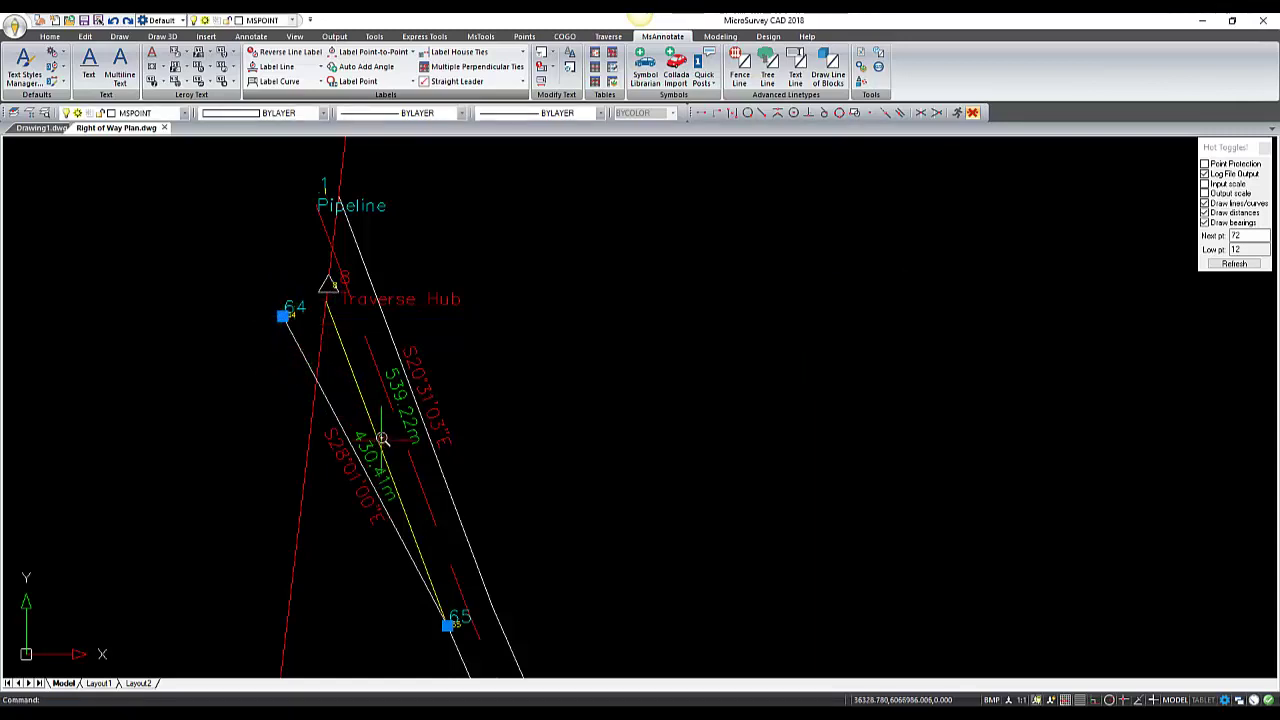
Step: Examine the bearing and distance labels on the stretched segment between points 64 and 65, and the rest of the right-of-way
middle_drag(371, 443, 384, 219)
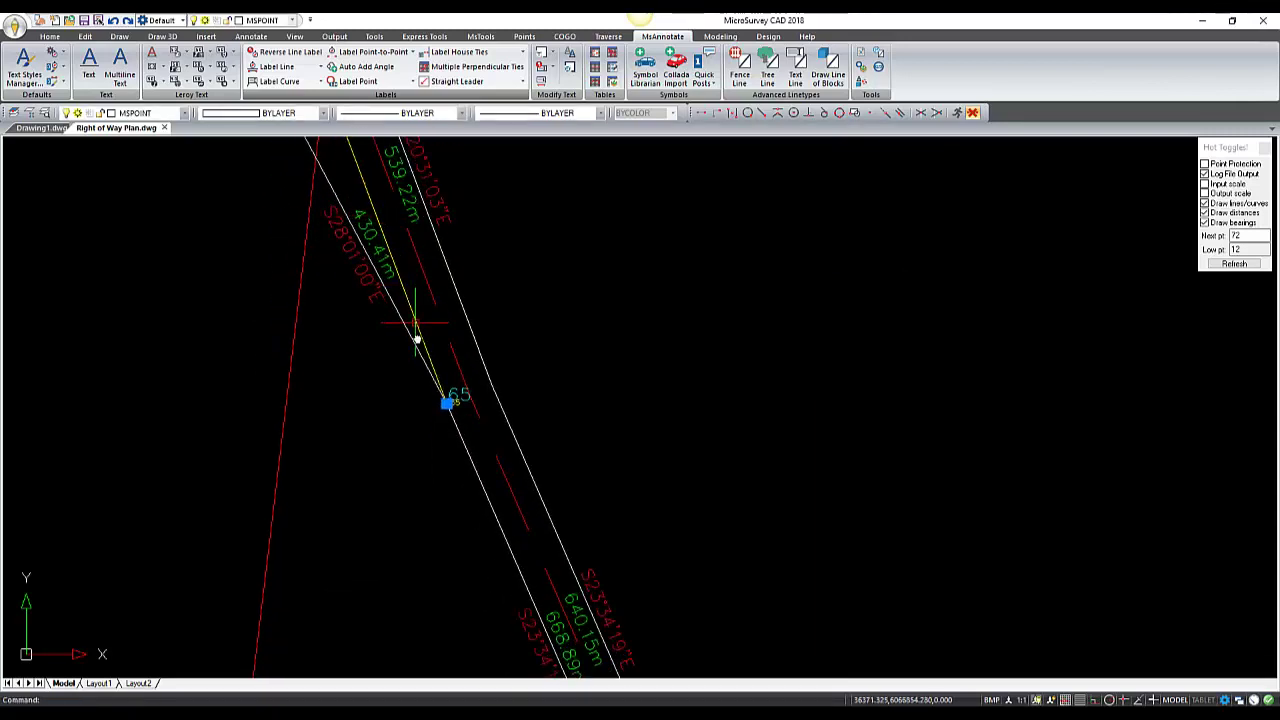
scroll(416, 330, down, 2)
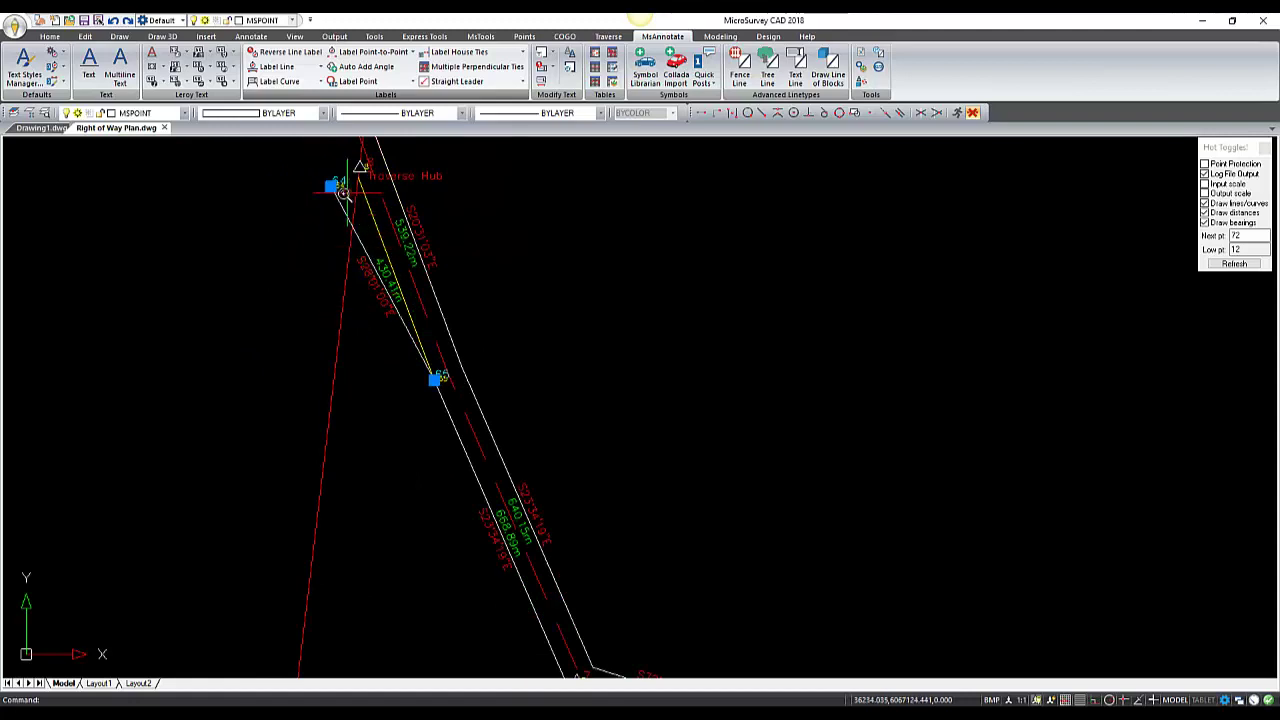
scroll(366, 240, up, 2)
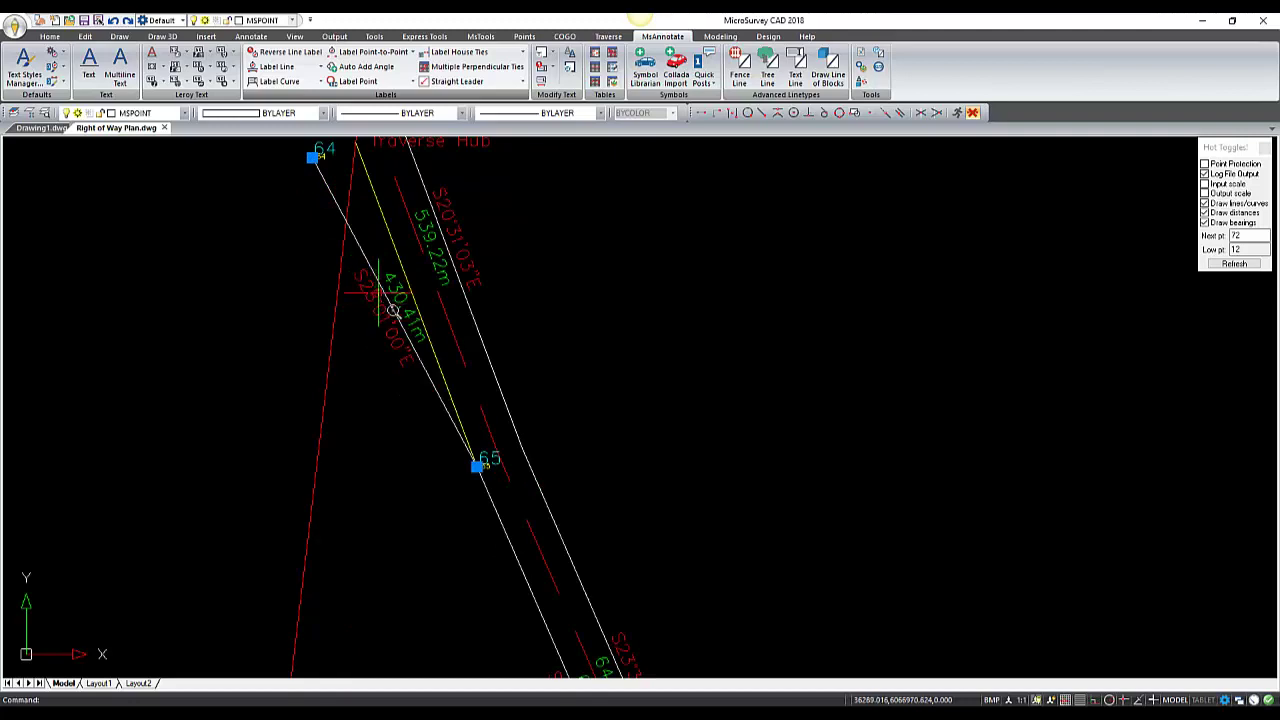
scroll(427, 347, down, 4)
middle_drag(597, 657, 568, 562)
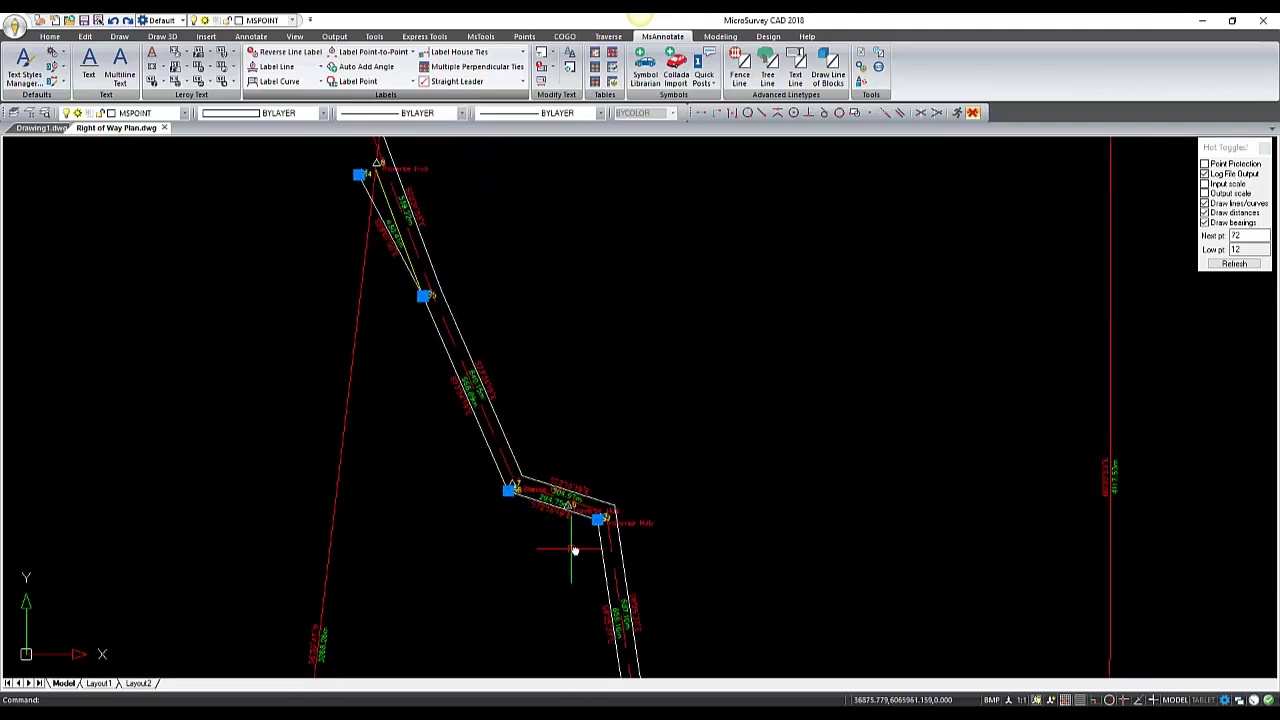
scroll(574, 550, down, 4)
scroll(795, 619, down, 2)
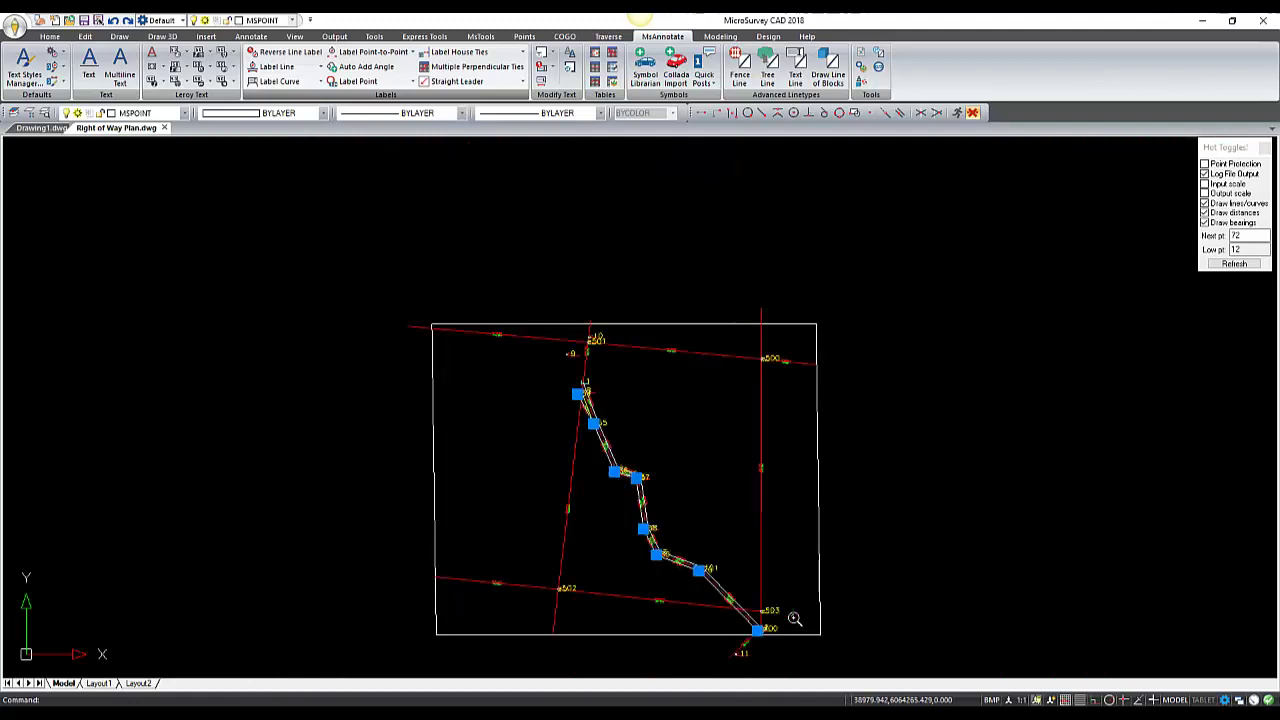
middle_drag(754, 534, 611, 480)
scroll(583, 457, up, 3)
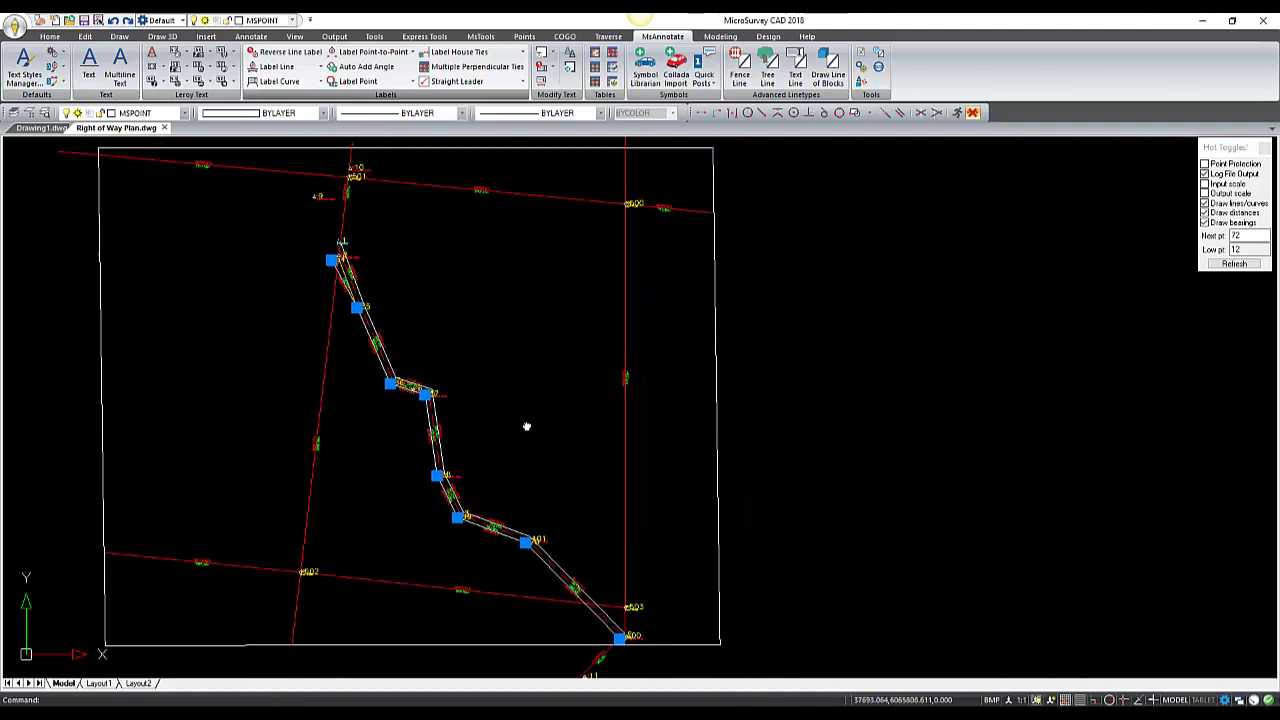